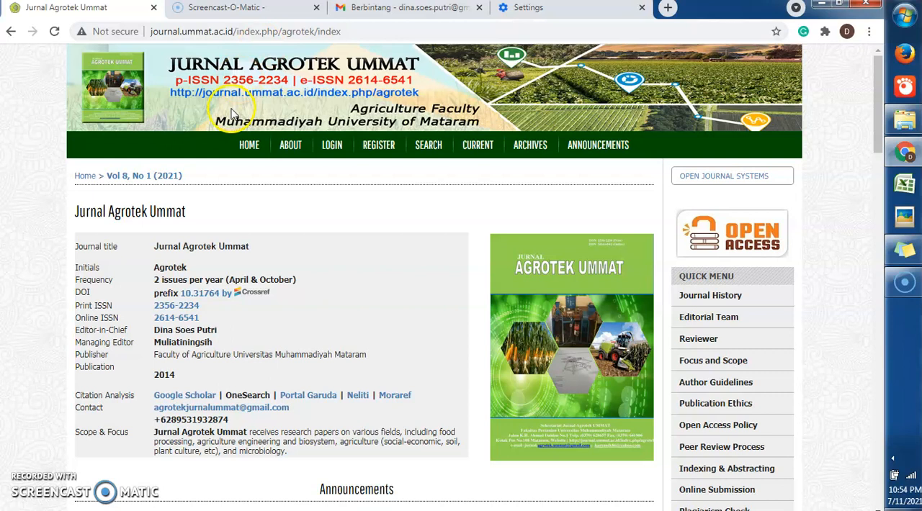
Open the Jurnal Agrotek Ummat site's registration form for a new user account
click(350, 29)
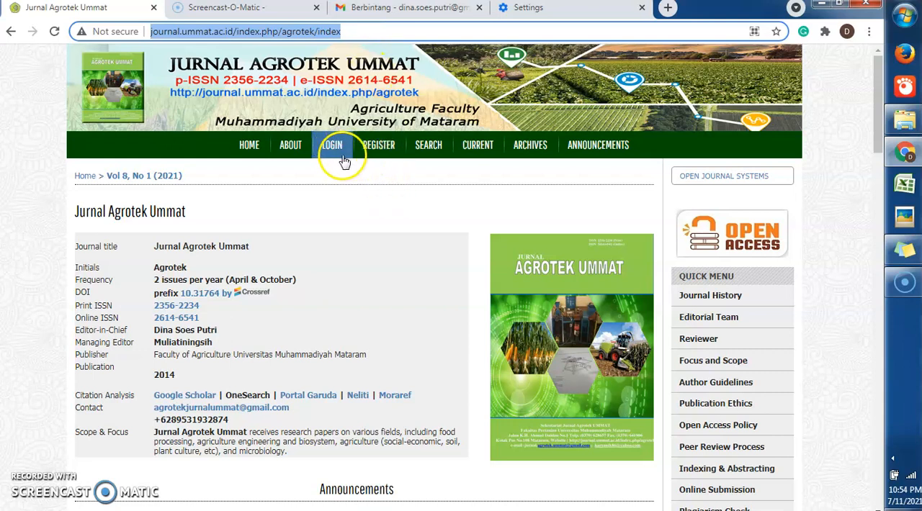
click(380, 146)
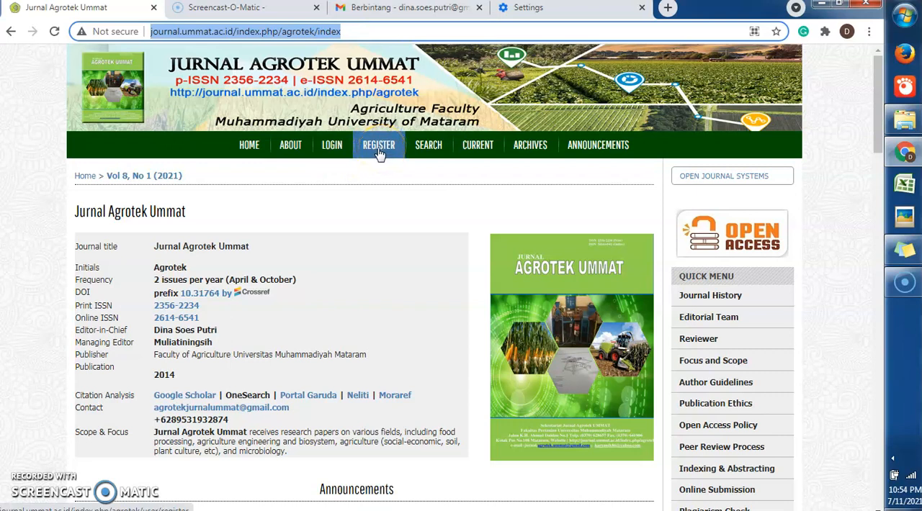
click(378, 150)
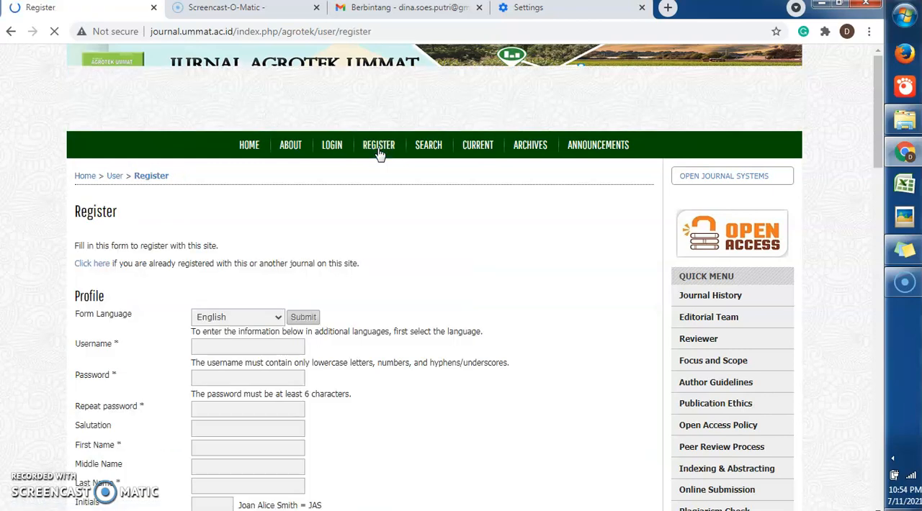
Keep English as the registration form's language and submit that language choice
drag(878, 109, 883, 148)
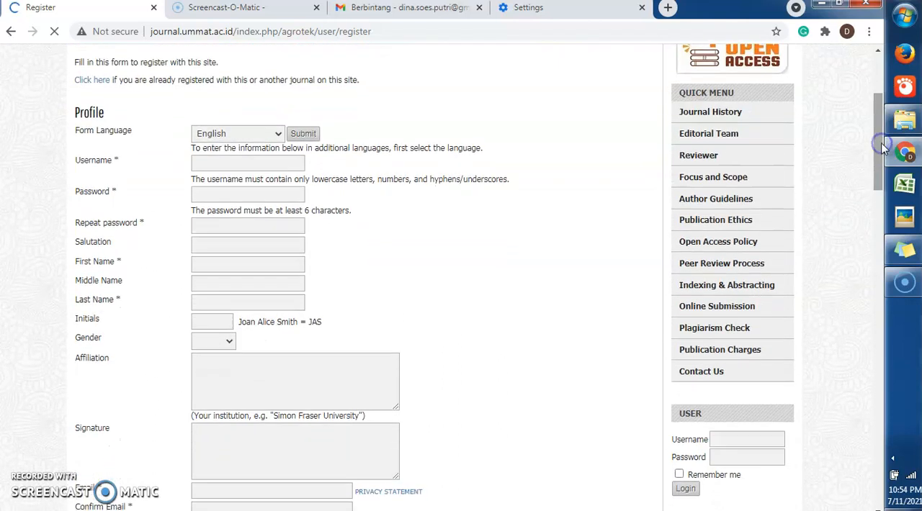
click(278, 136)
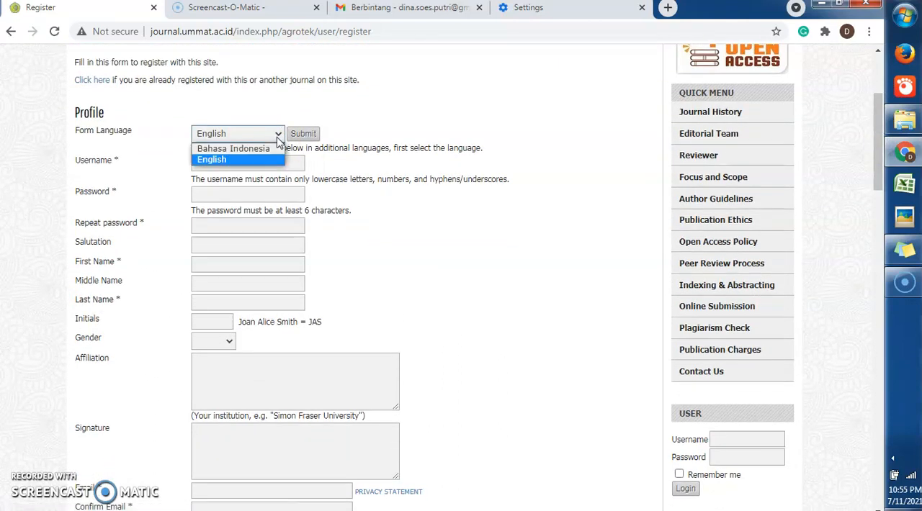
click(276, 137)
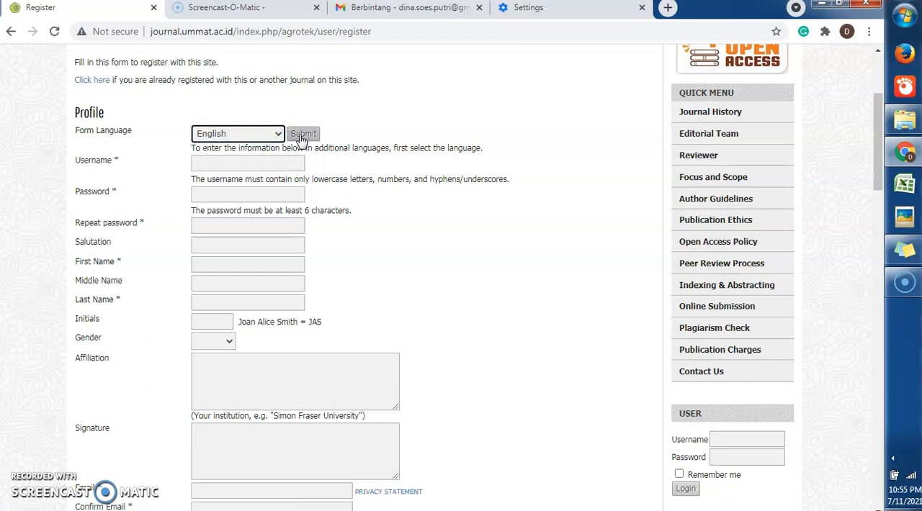
click(302, 137)
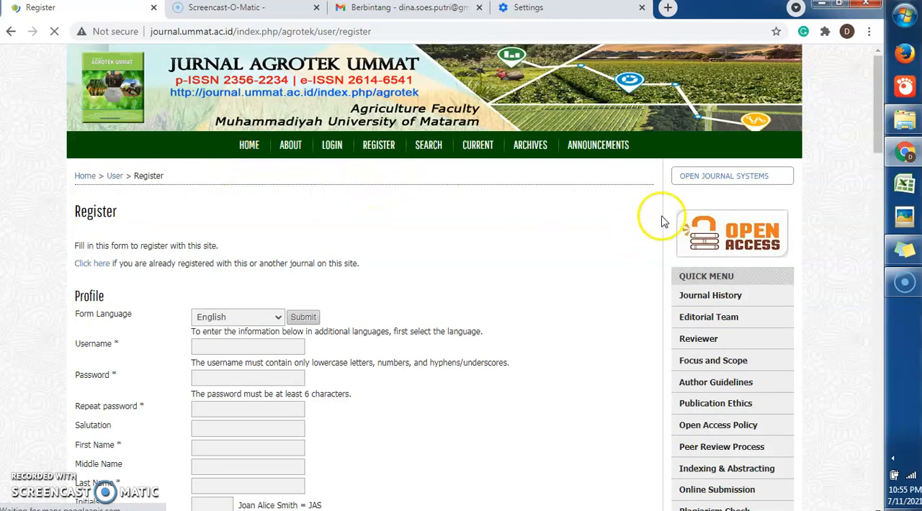
Start entering the account password in the repeat-password field of the profile form
drag(880, 94, 882, 163)
click(276, 73)
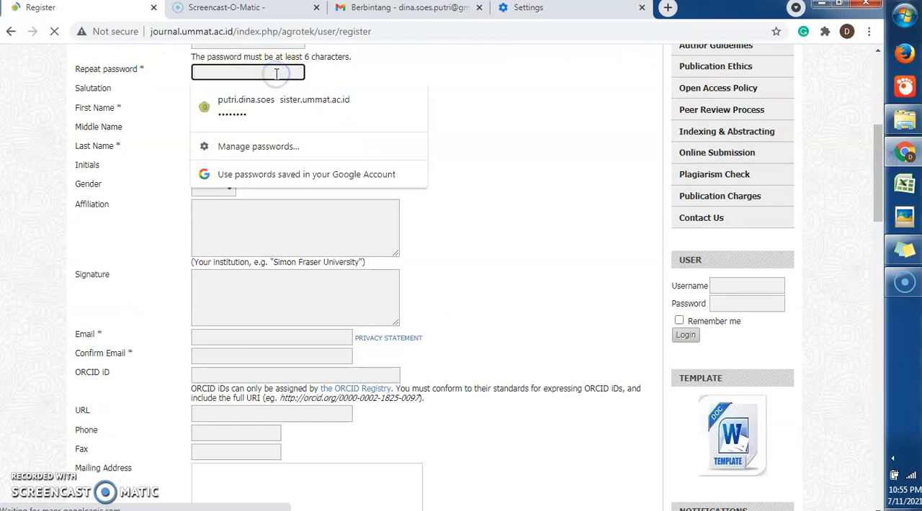
text(••)
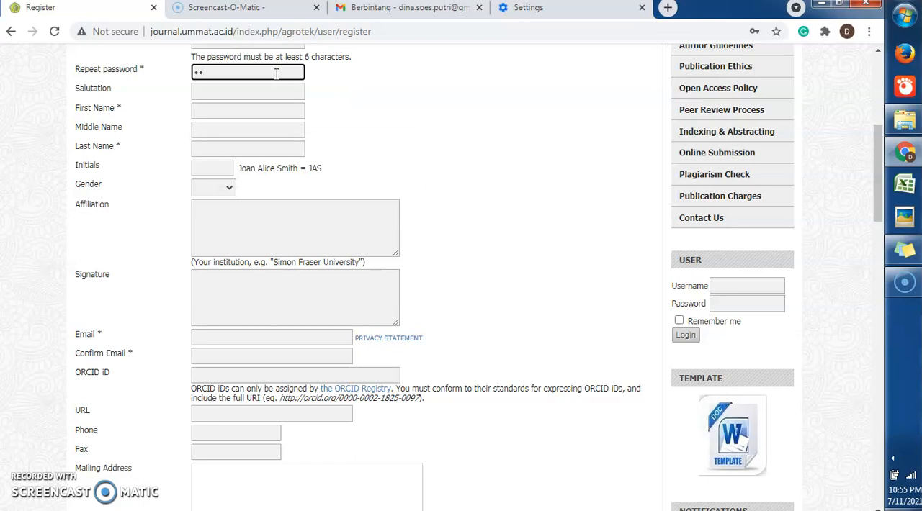
Enter thp_ummat as the username in the profile section, using only lowercase letters and an underscore
drag(880, 180, 879, 146)
click(235, 158)
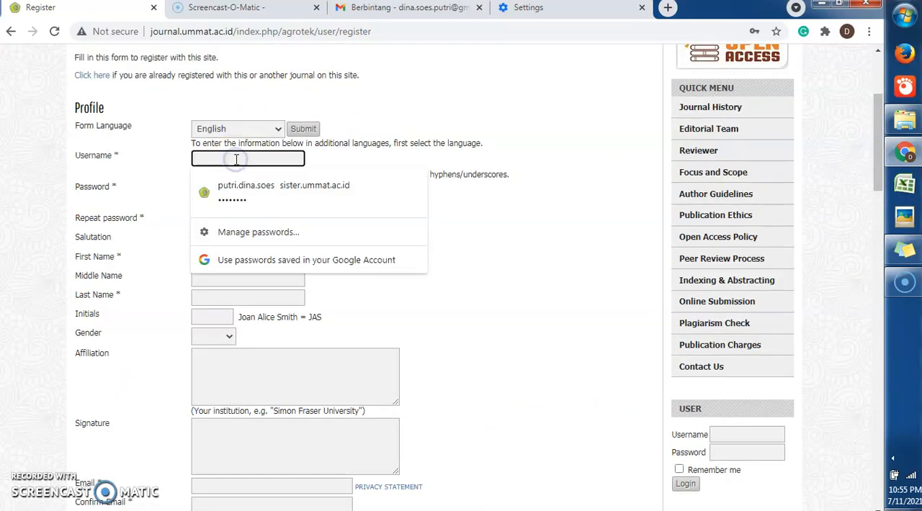
text(THP)
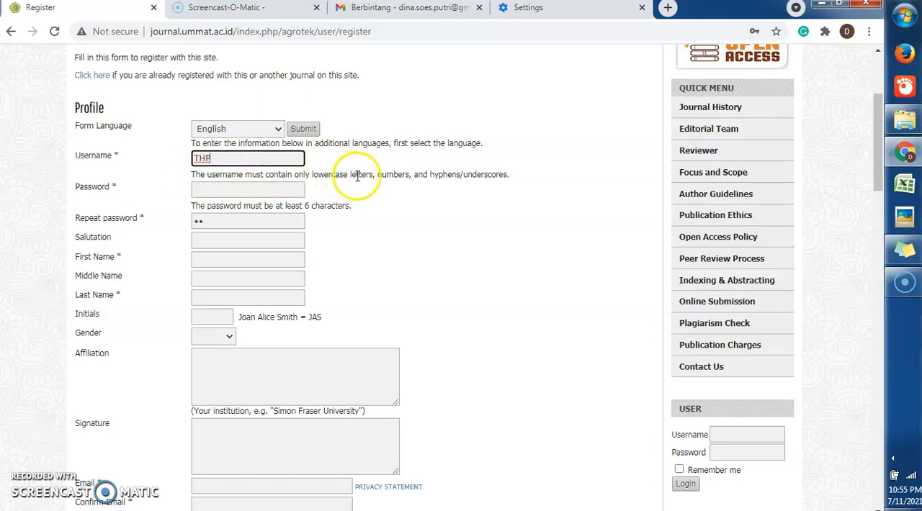
double_click(220, 158)
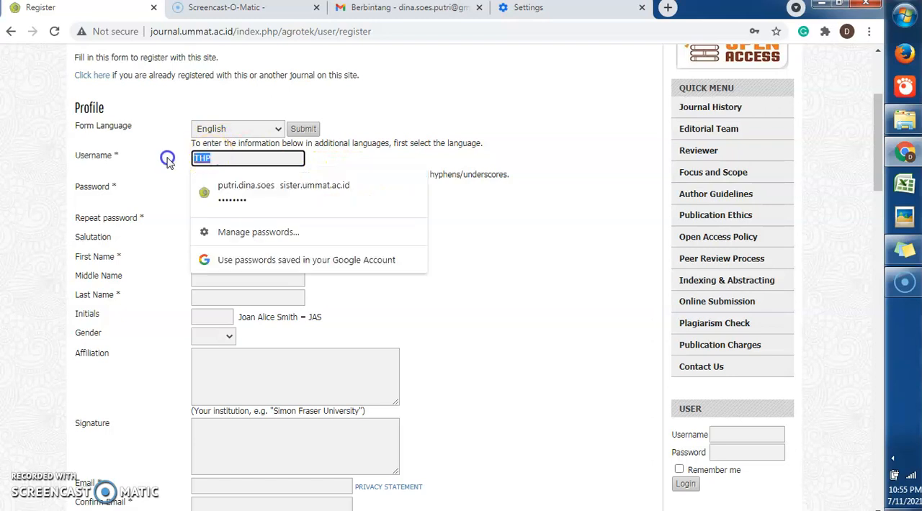
text(thp)
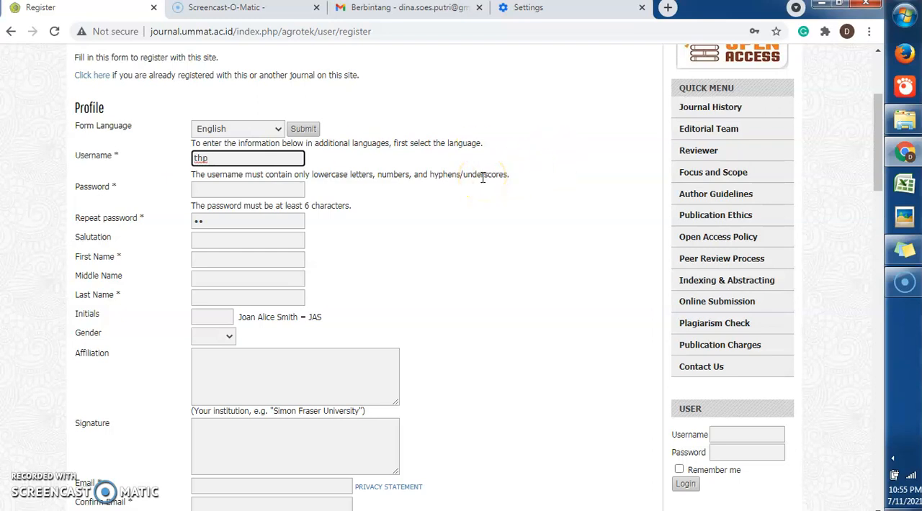
text(_ummat)
Enter the account password and repeat it in the confirmation field, replacing the characters already there
click(292, 189)
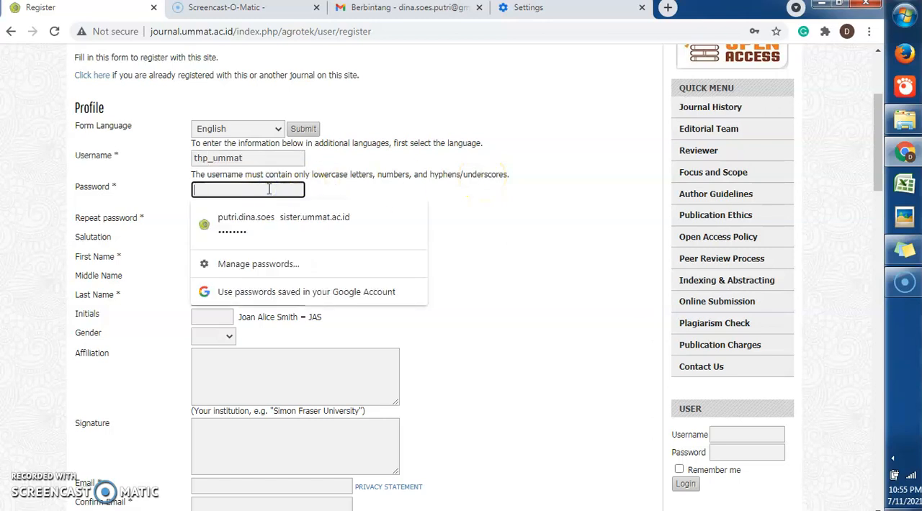
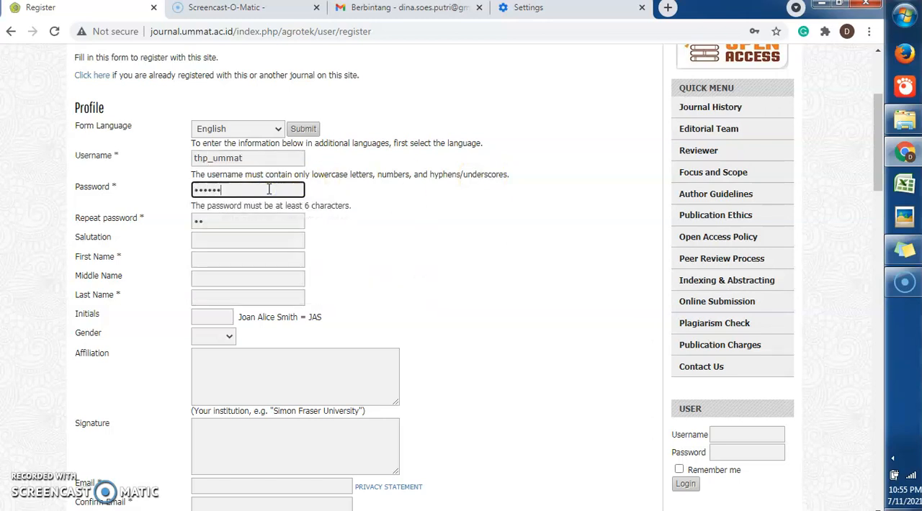
click(167, 219)
text(••••)
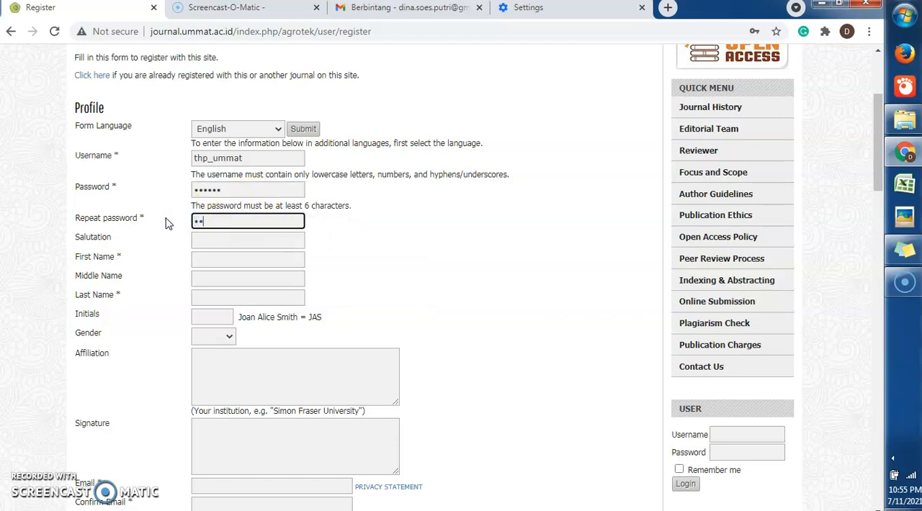
text(••)
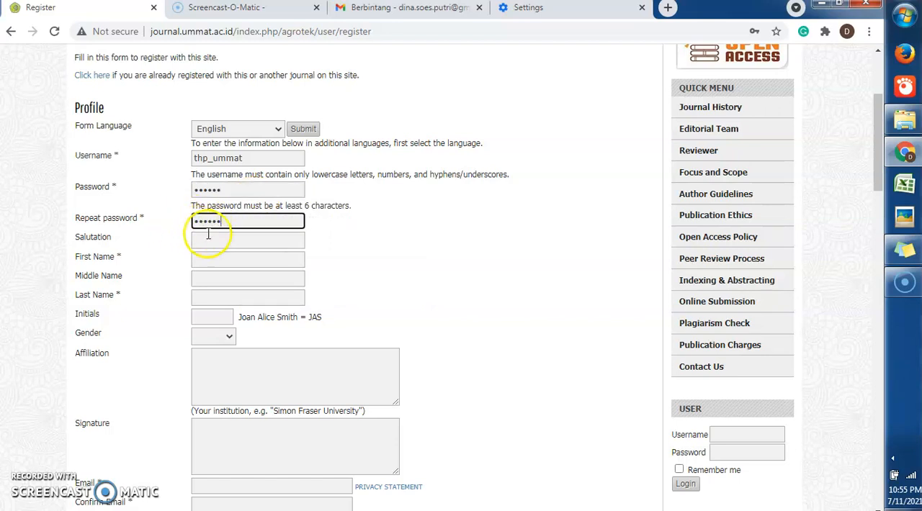
click(216, 243)
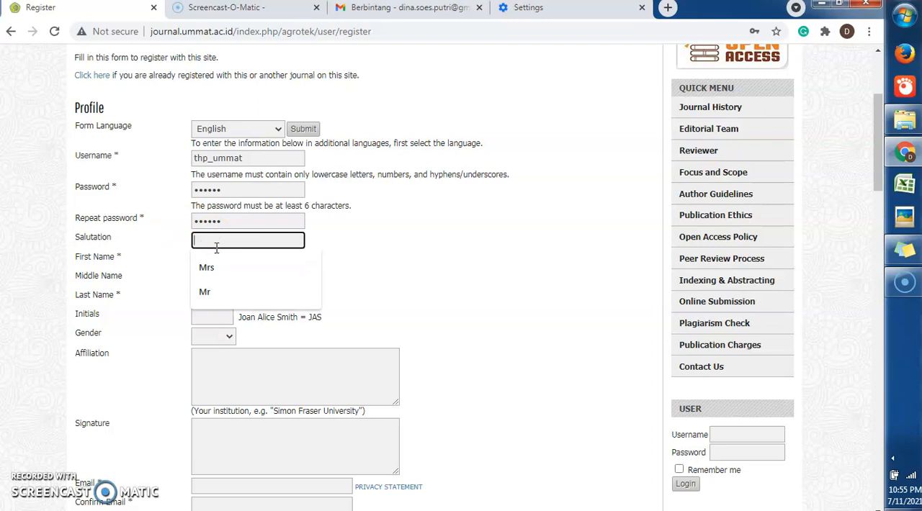
click(216, 270)
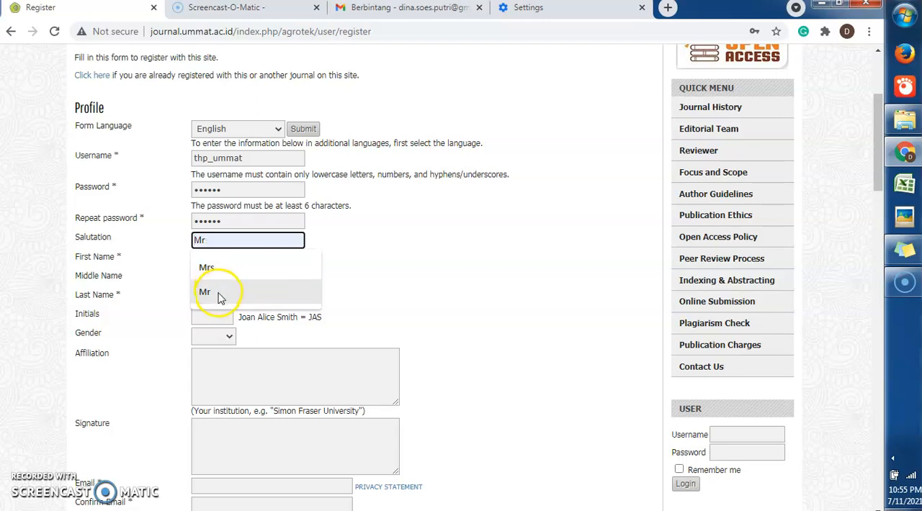
click(364, 246)
Fill in Teknologi as the first name, Hasil as the middle name and Pertanian as the last name
click(262, 259)
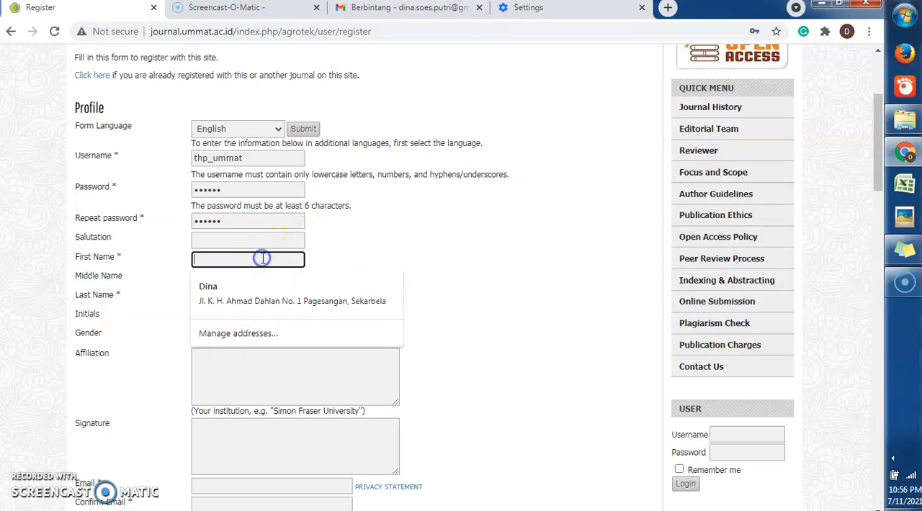
text(T)
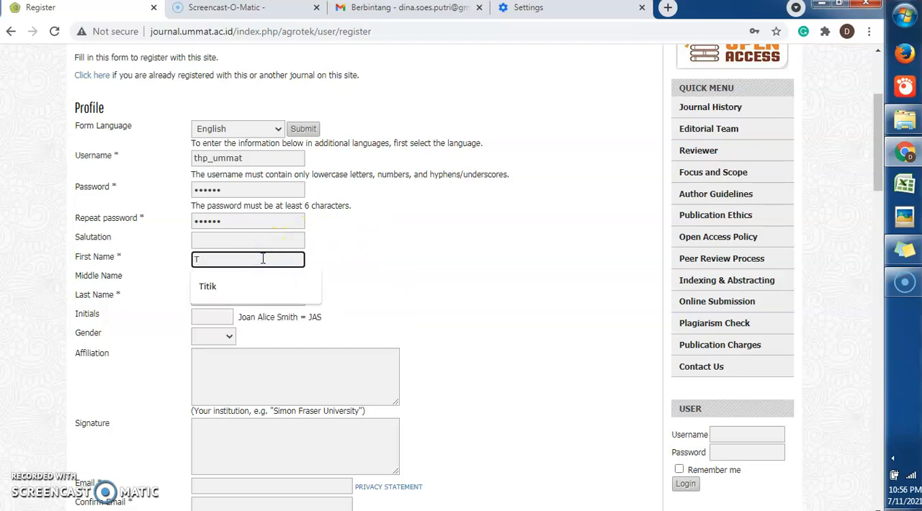
text(eknologi)
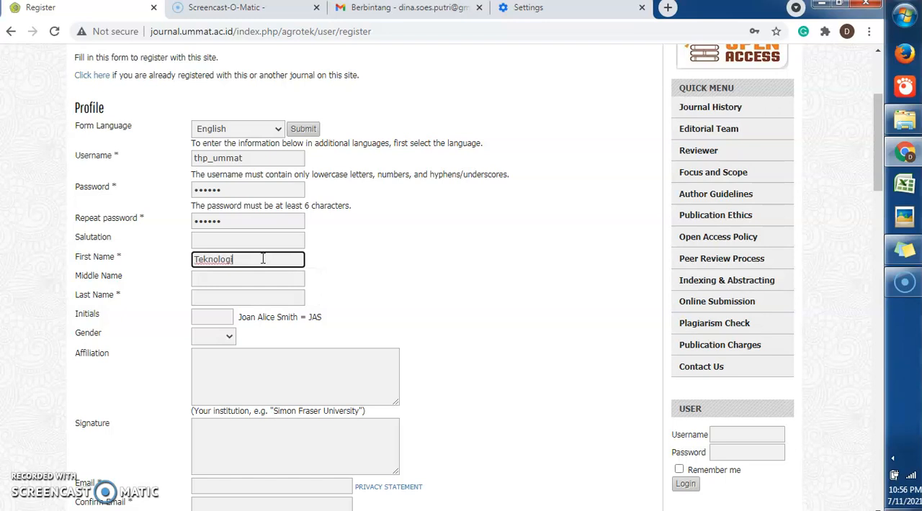
key(Tab)
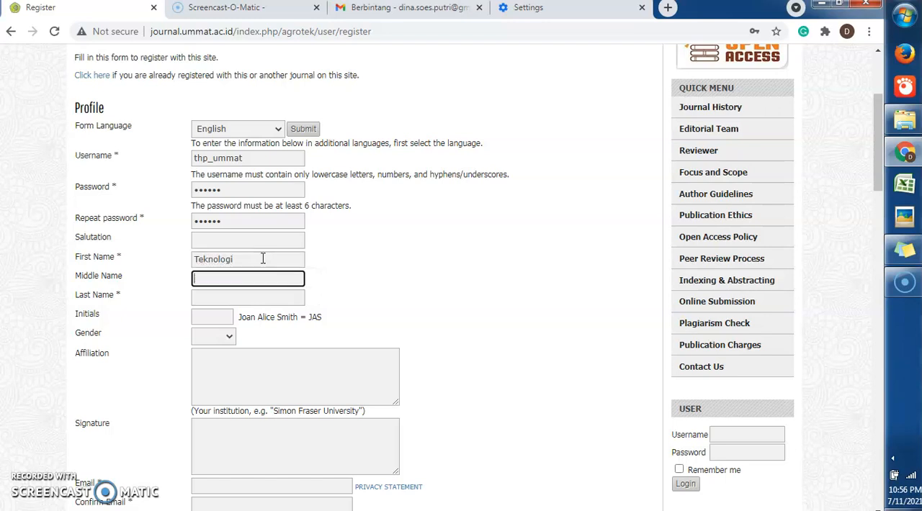
text(Hasil)
key(Tab)
text(Per)
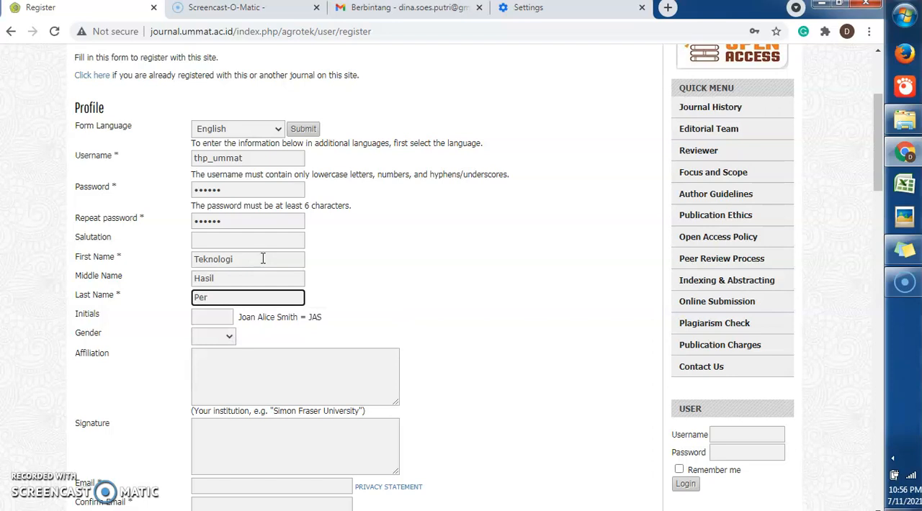
text(tania)
Leave the initials blank and set the gender to F
click(211, 317)
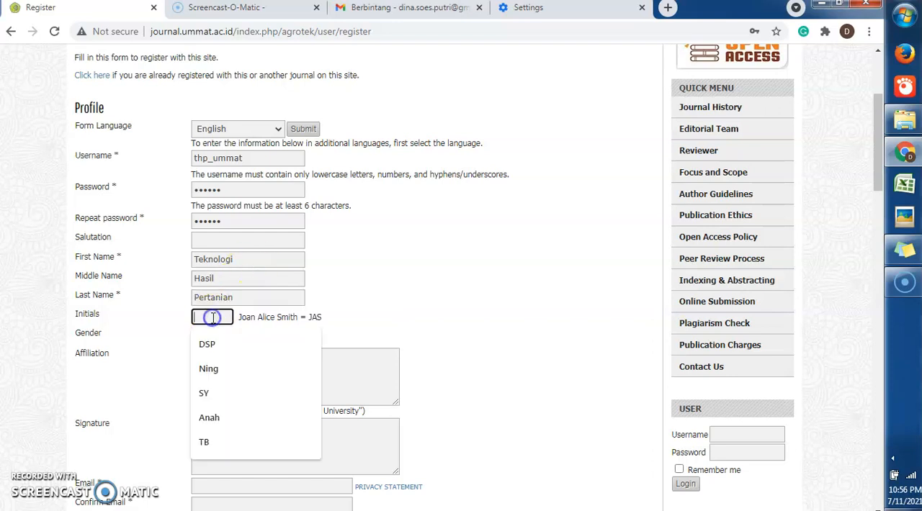
click(157, 352)
click(231, 336)
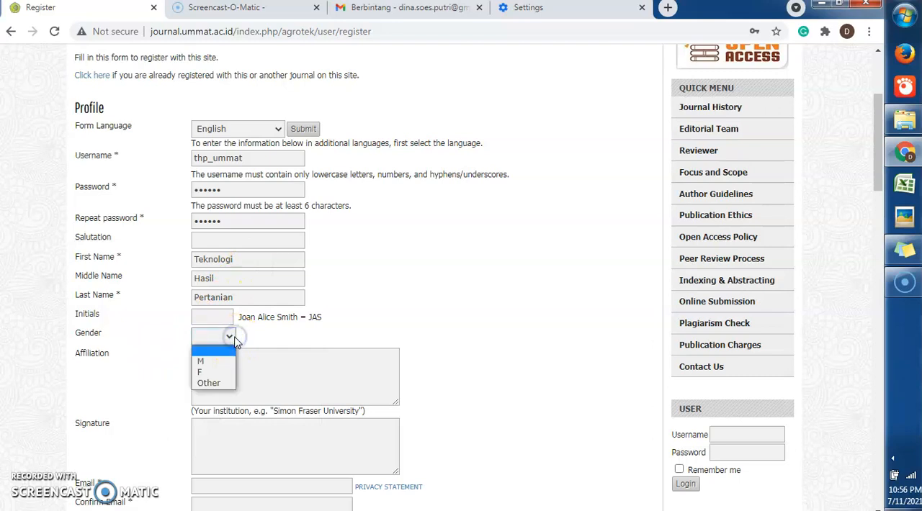
click(233, 337)
click(233, 337)
click(213, 372)
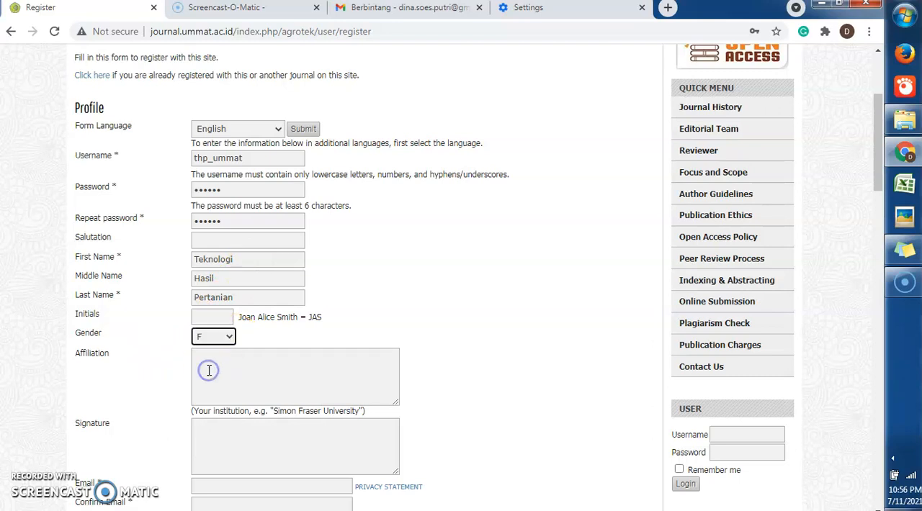
Enter "Program Studi Teknologi Hasil Pertanian, Fakultas Pertanian, Universitas Muhammadiyah Mataram" as the affiliation
click(223, 366)
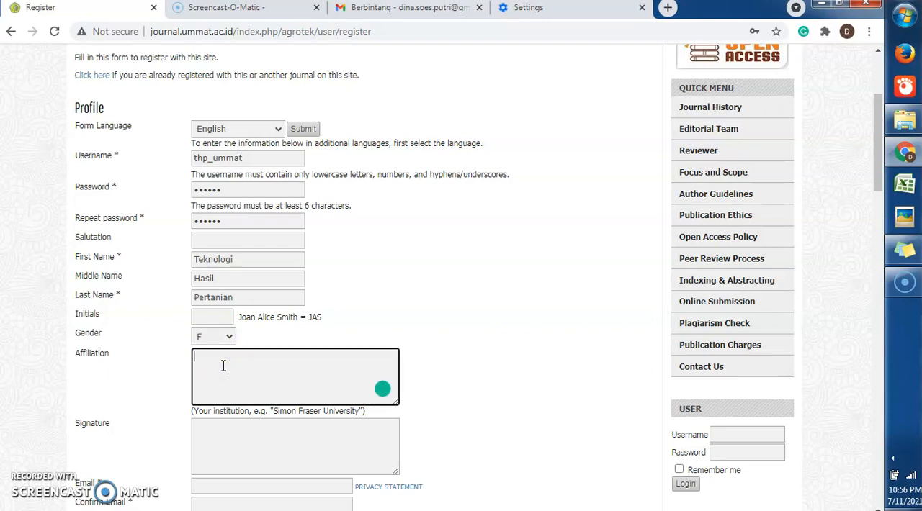
text(Program Studi Teknologi Hasil Perat)
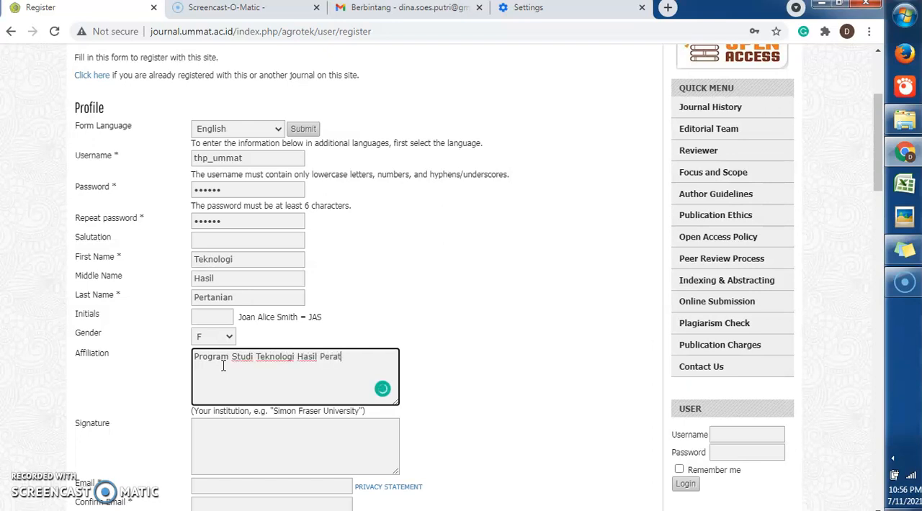
text(anian, Fakultas Pertanian, Universit)
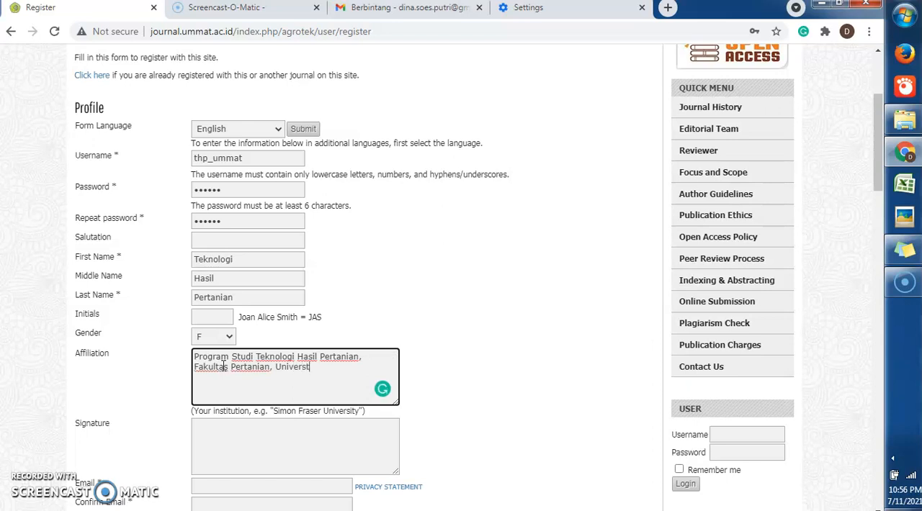
text(as Muhammadiyah Mataram)
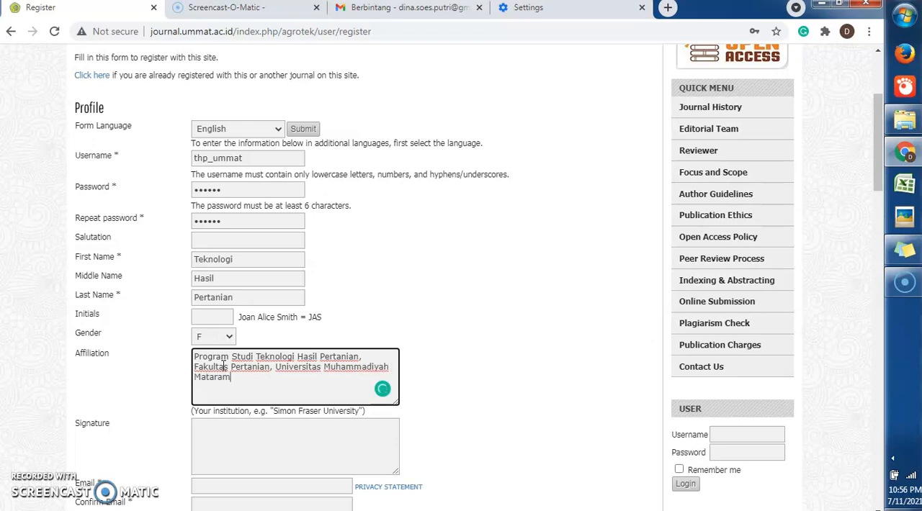
Enter the account's email address and repeat the same address in the confirmation field
drag(881, 170, 881, 216)
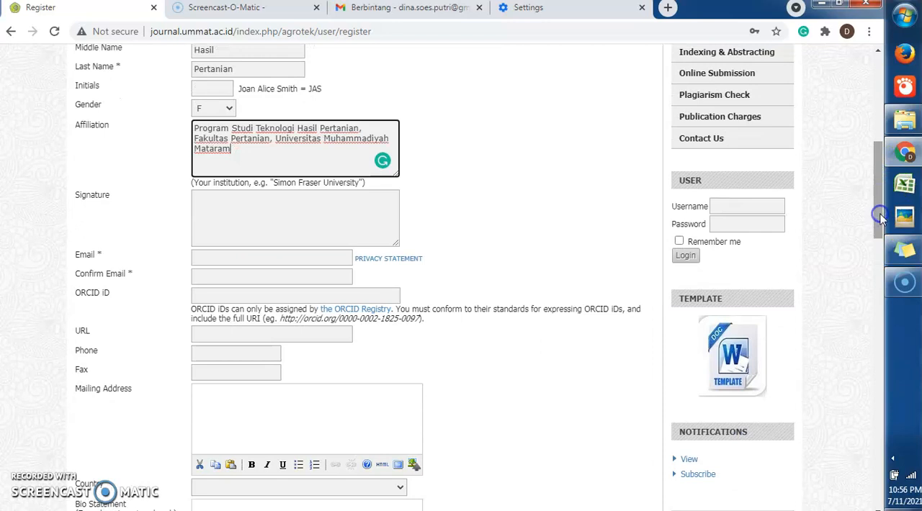
click(262, 265)
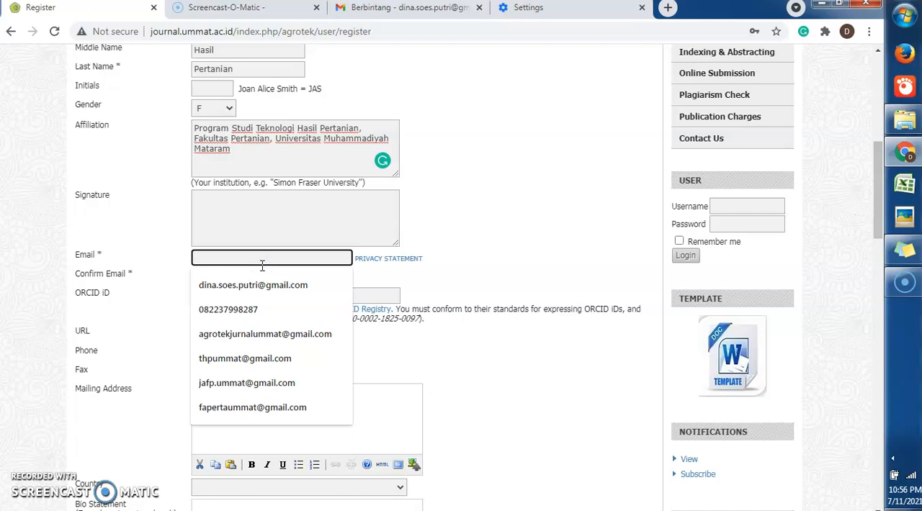
click(257, 359)
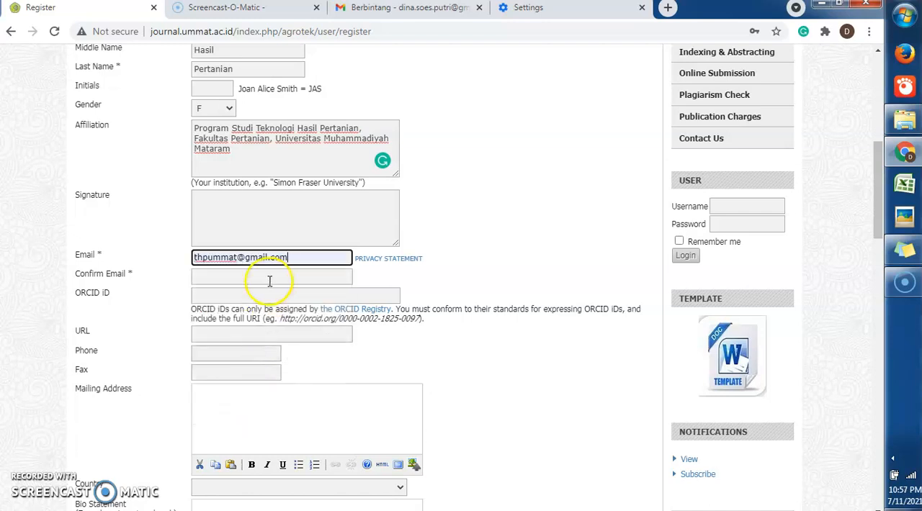
click(268, 281)
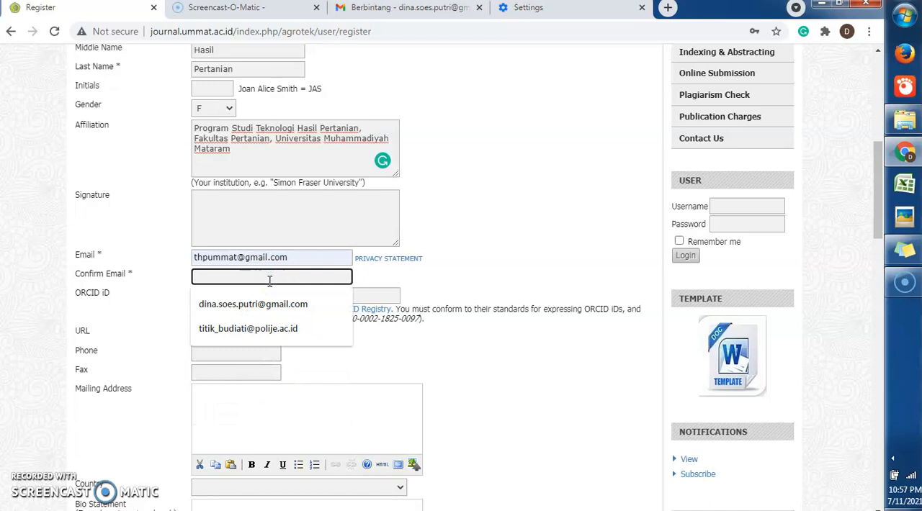
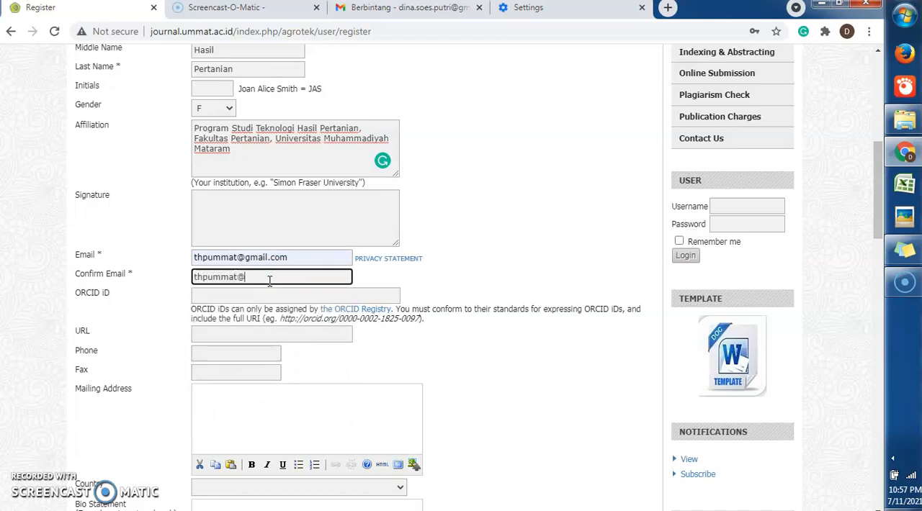
click(257, 291)
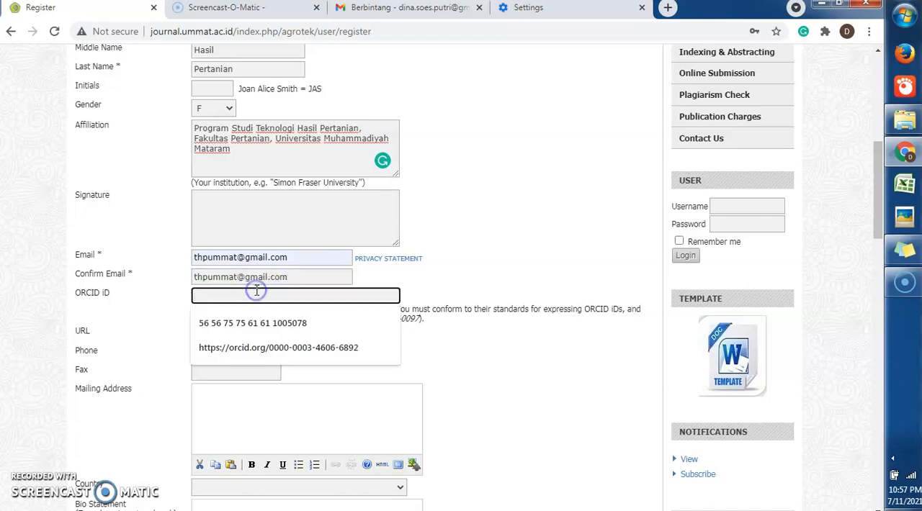
click(154, 306)
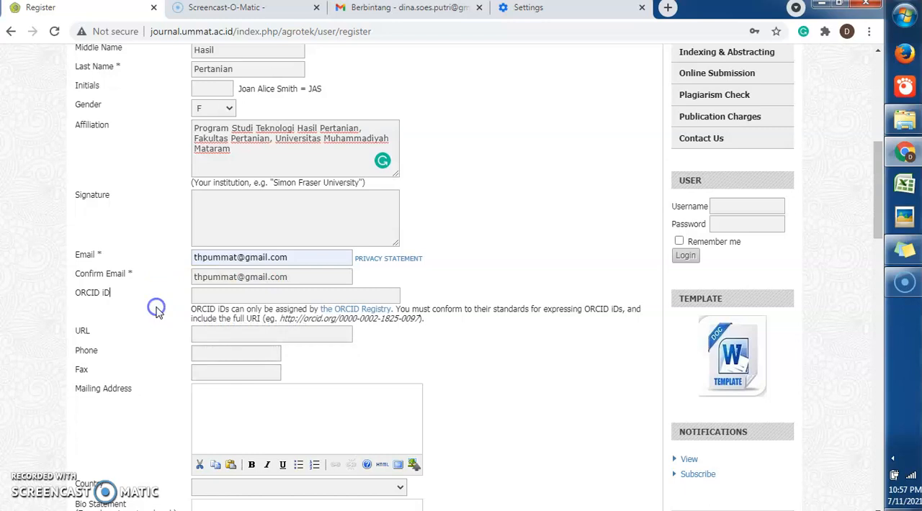
click(216, 333)
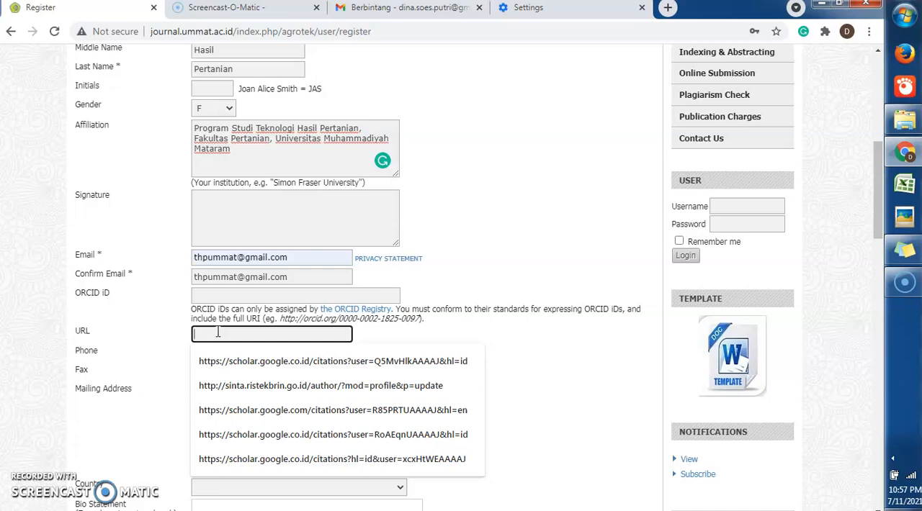
click(239, 368)
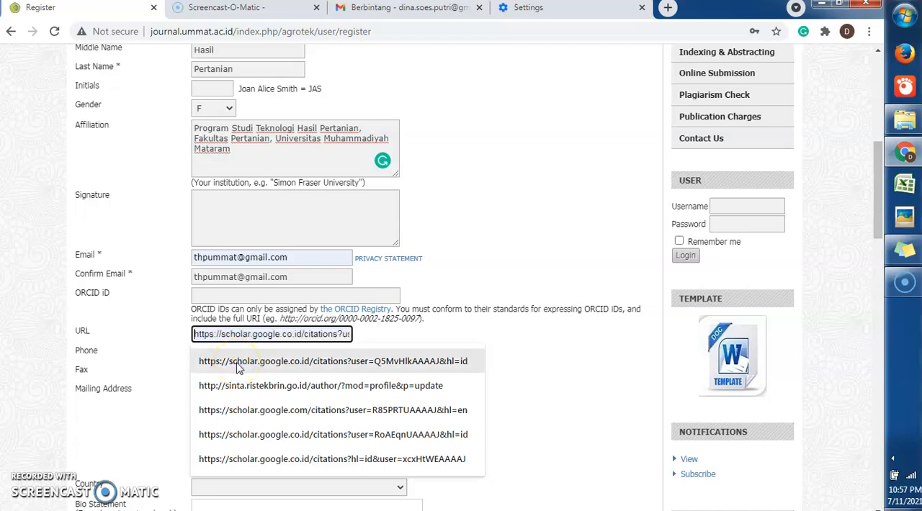
click(900, 253)
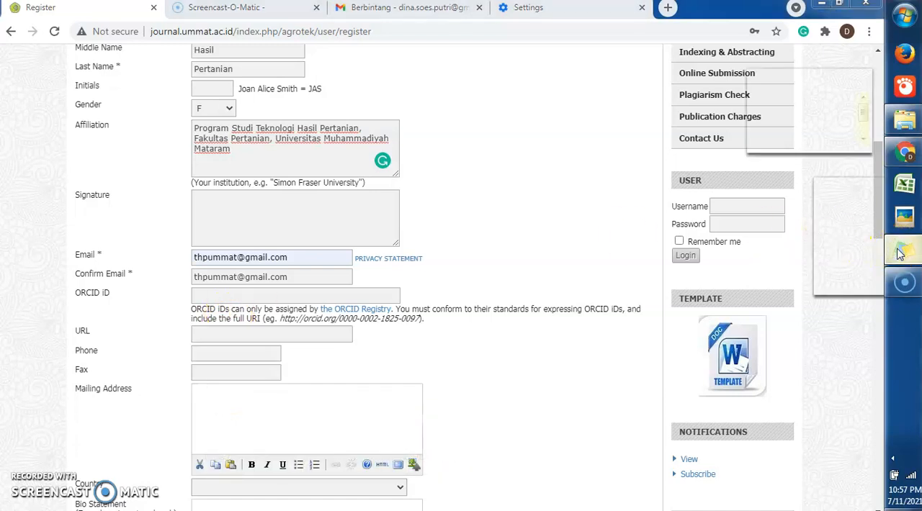
drag(863, 113, 864, 89)
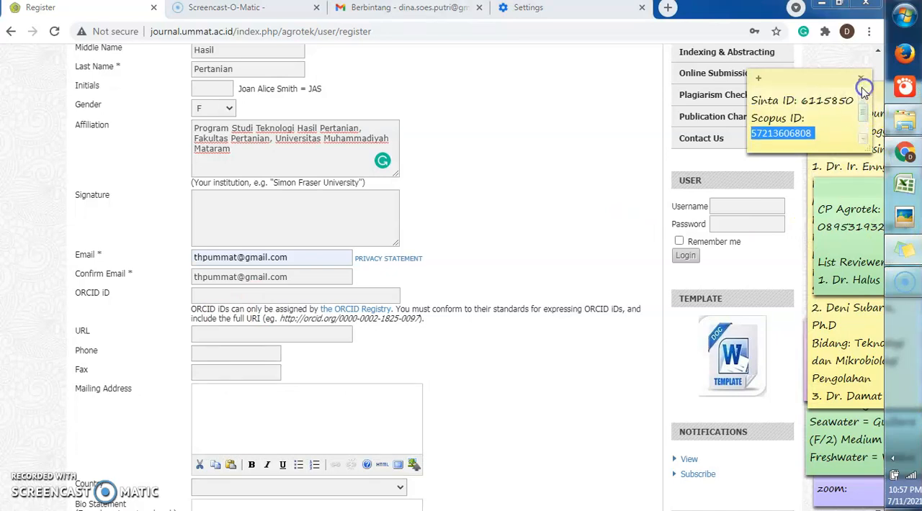
click(495, 329)
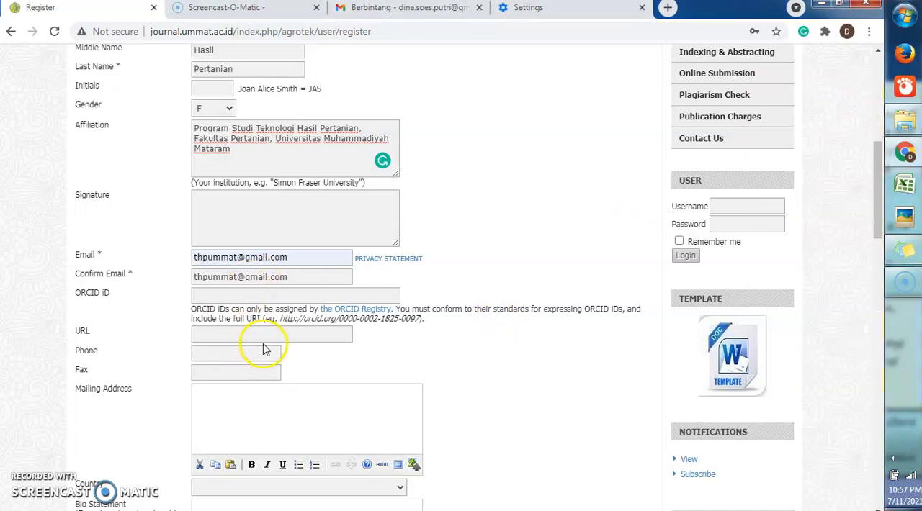
click(214, 332)
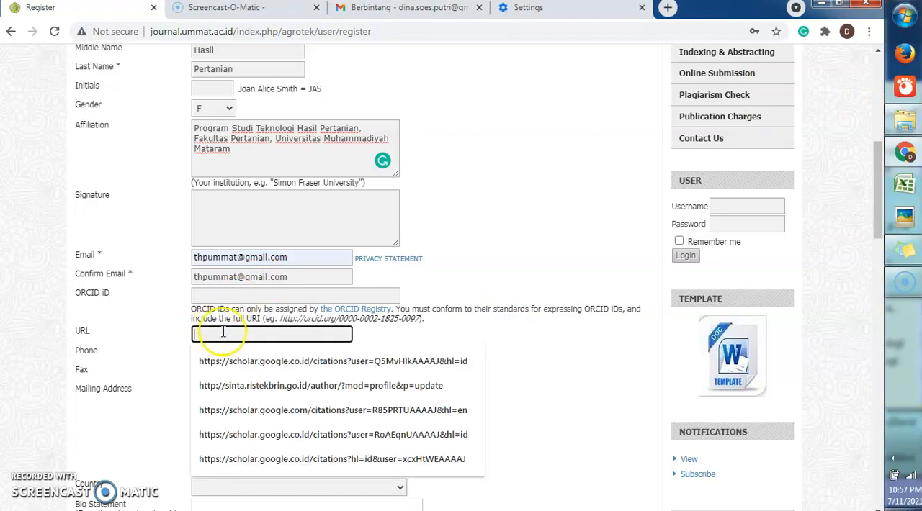
click(553, 366)
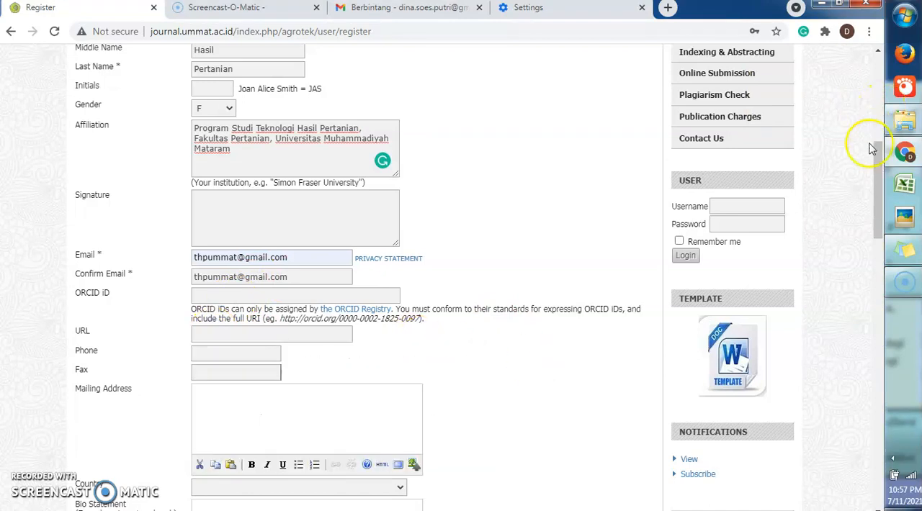
drag(876, 158, 877, 191)
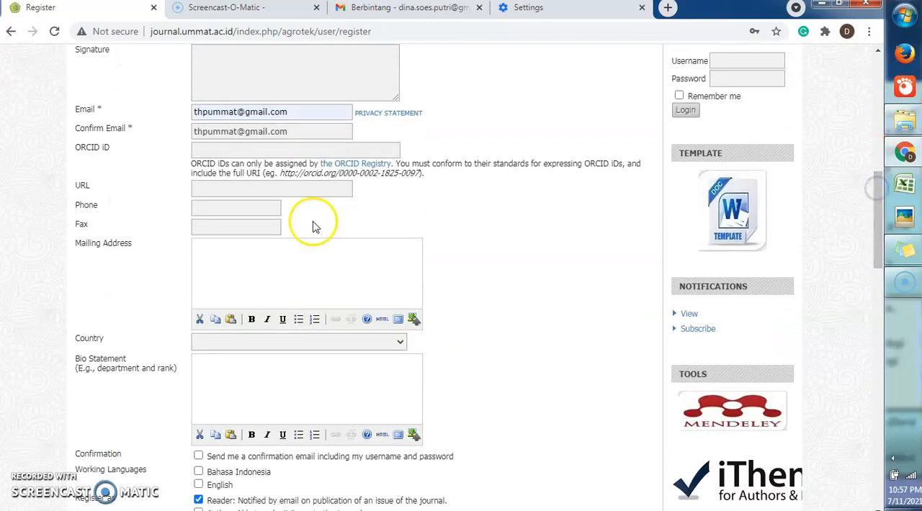
click(258, 210)
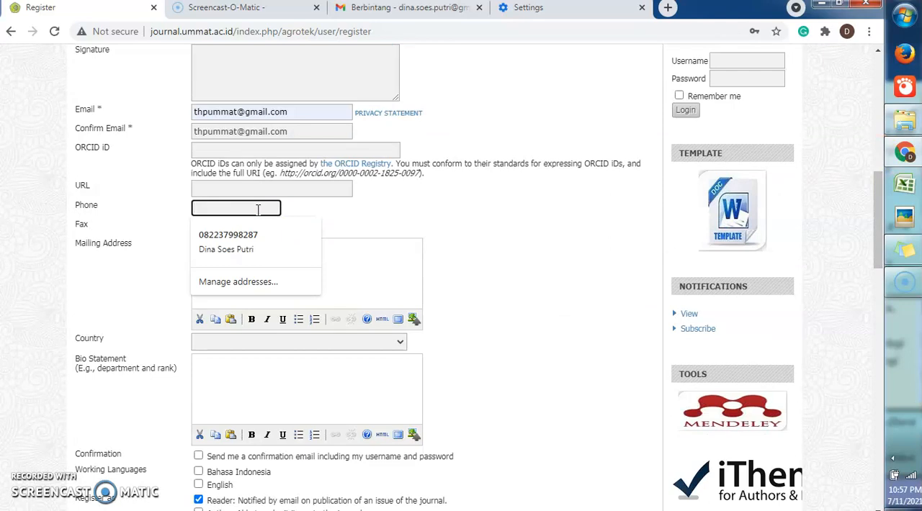
click(299, 210)
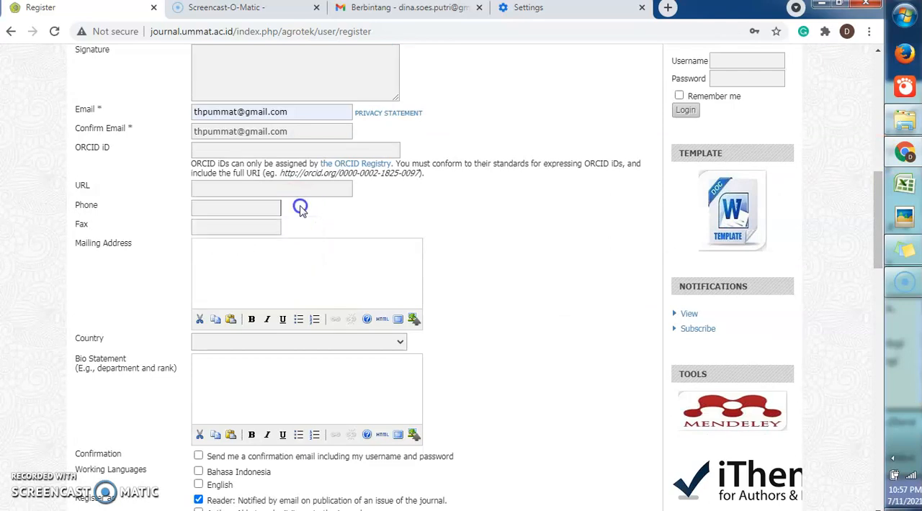
click(266, 207)
click(265, 206)
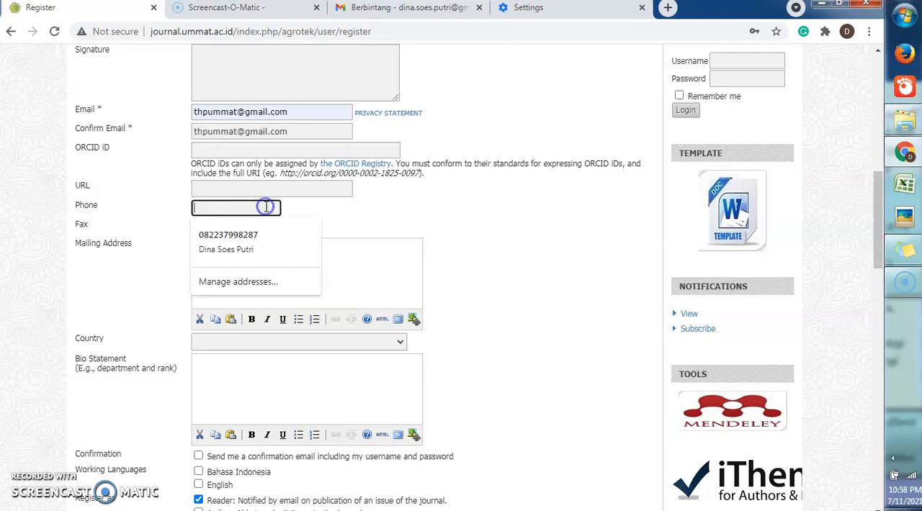
click(577, 288)
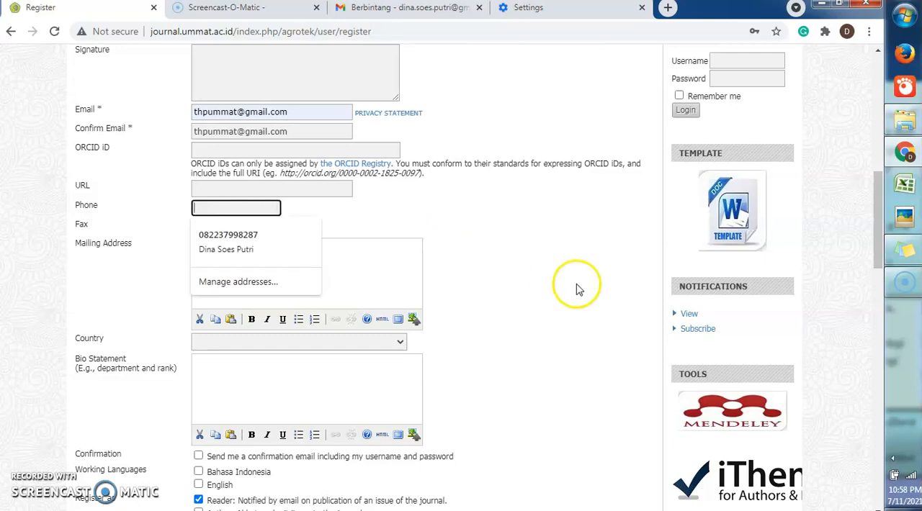
Set the country to Indonesia
click(399, 345)
text(indo)
key(Return)
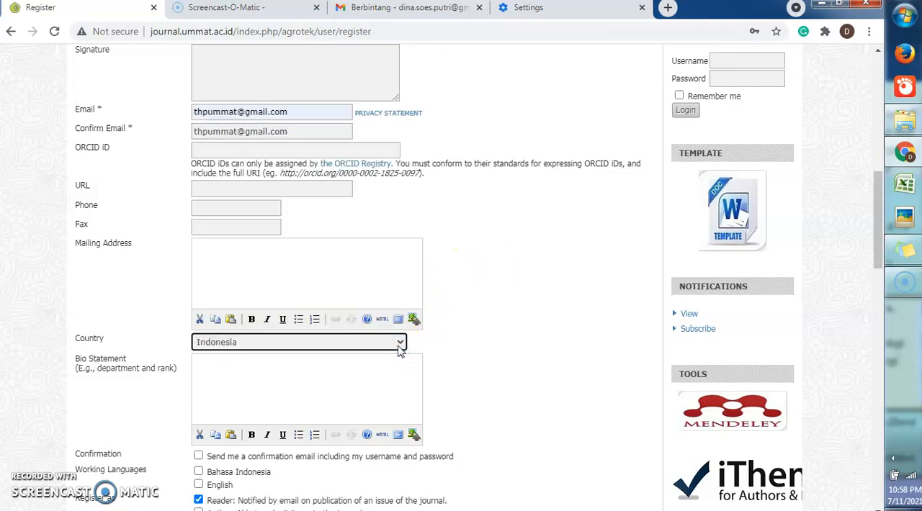
click(391, 375)
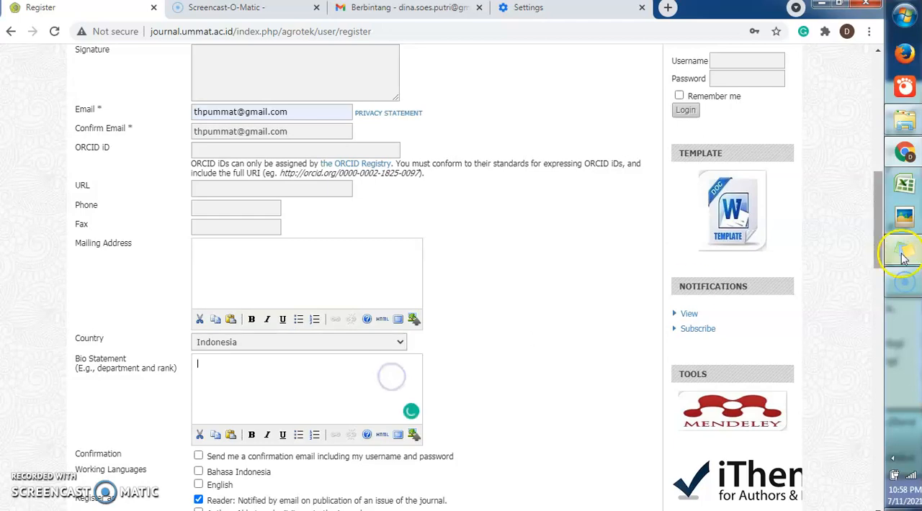
Request the confirmation email with username and password, and select Bahasa Indonesia and English as working languages
drag(885, 216, 879, 287)
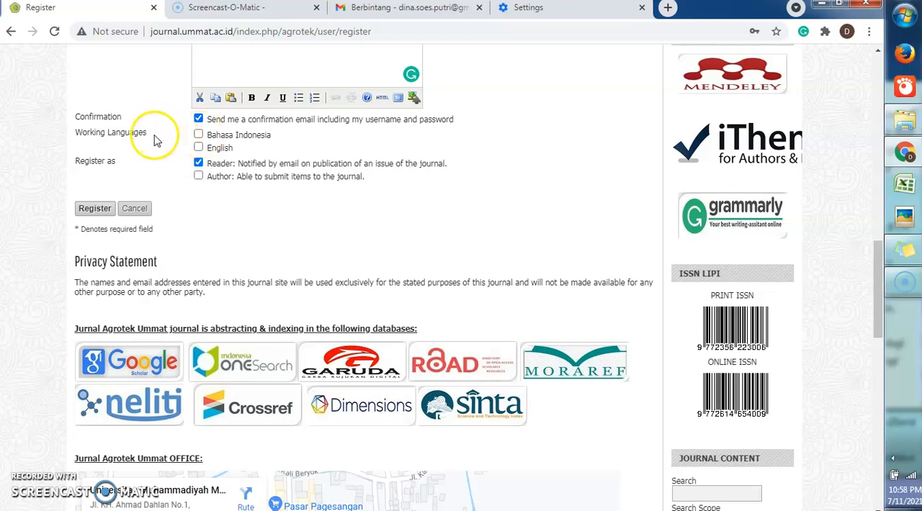
click(202, 139)
click(199, 136)
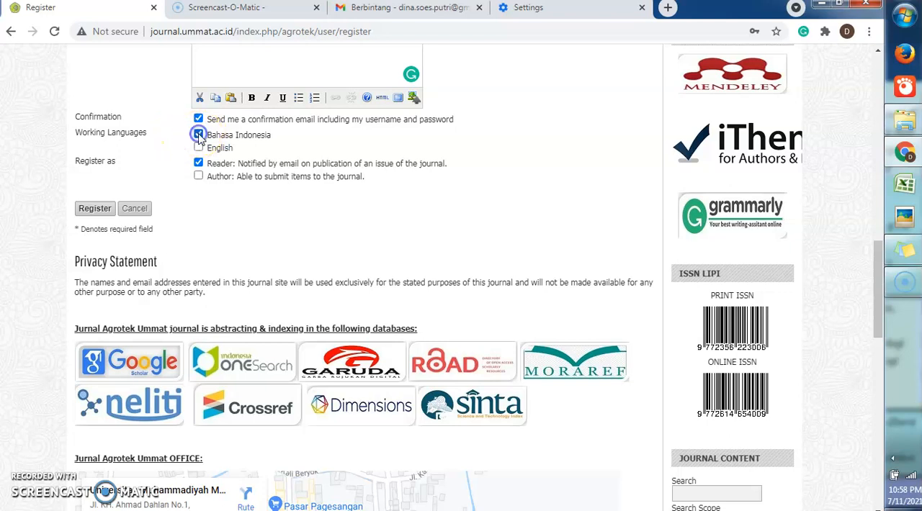
click(199, 148)
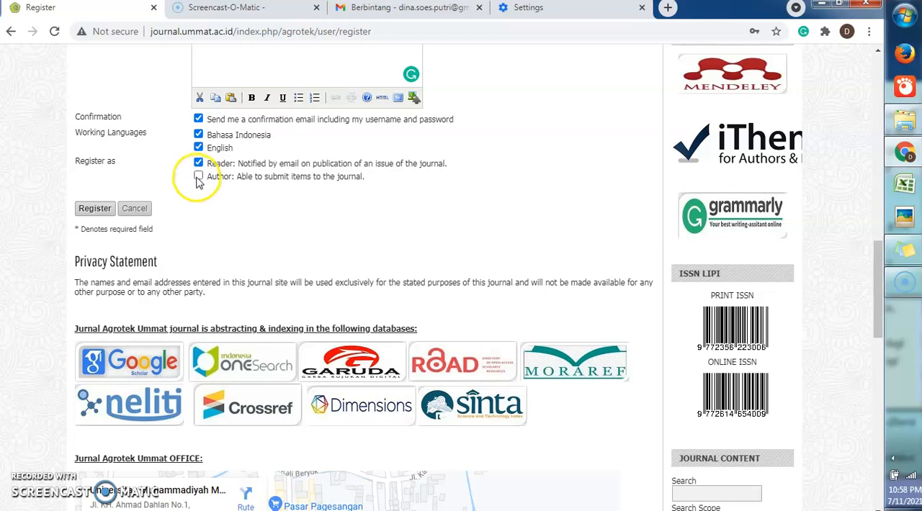
Choose to register as Author instead of Reader and submit the registration form
click(199, 176)
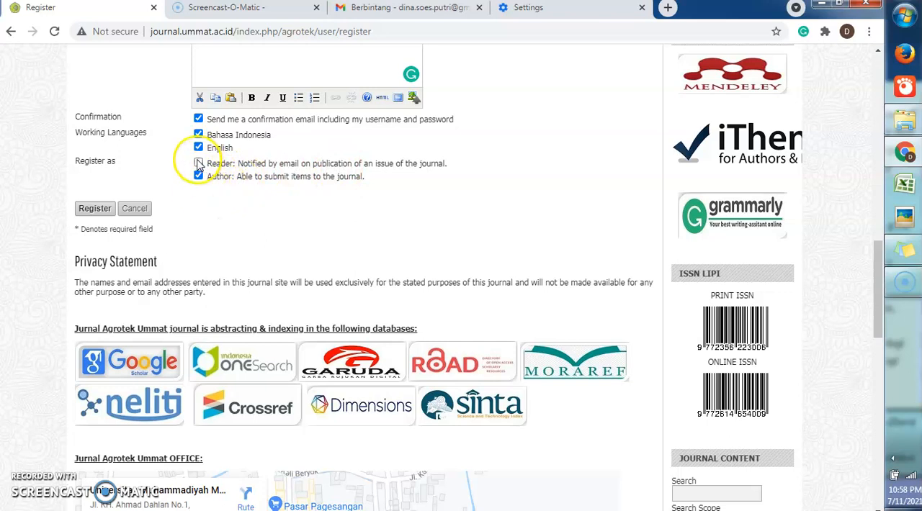
click(95, 210)
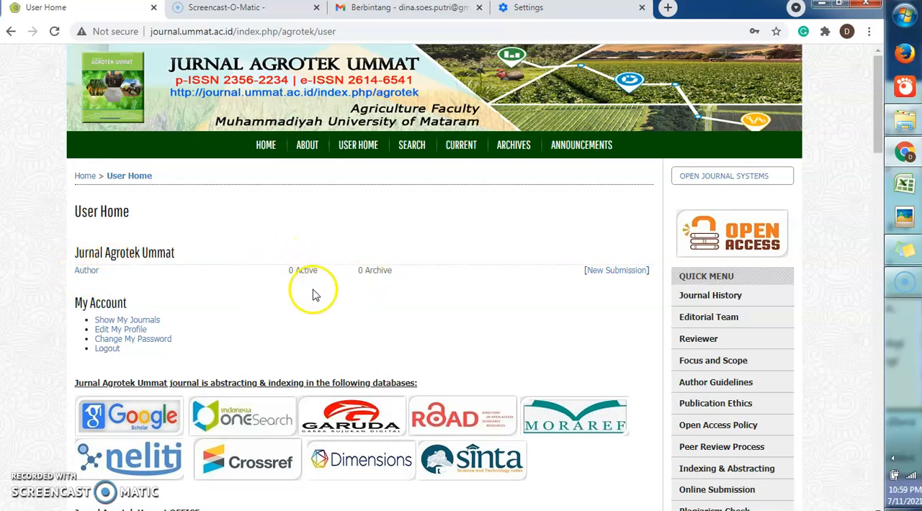
Start a new submission from the user home page and keep English as the submission language
click(613, 274)
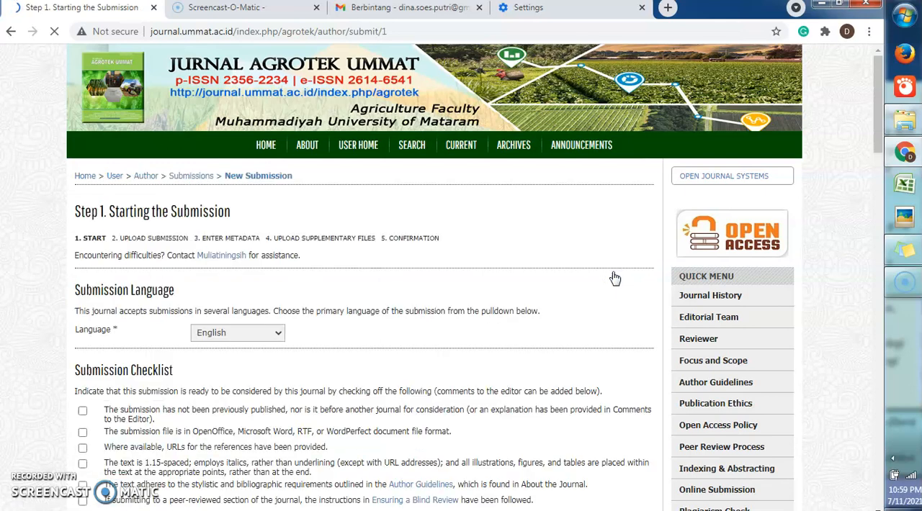
drag(881, 121, 882, 154)
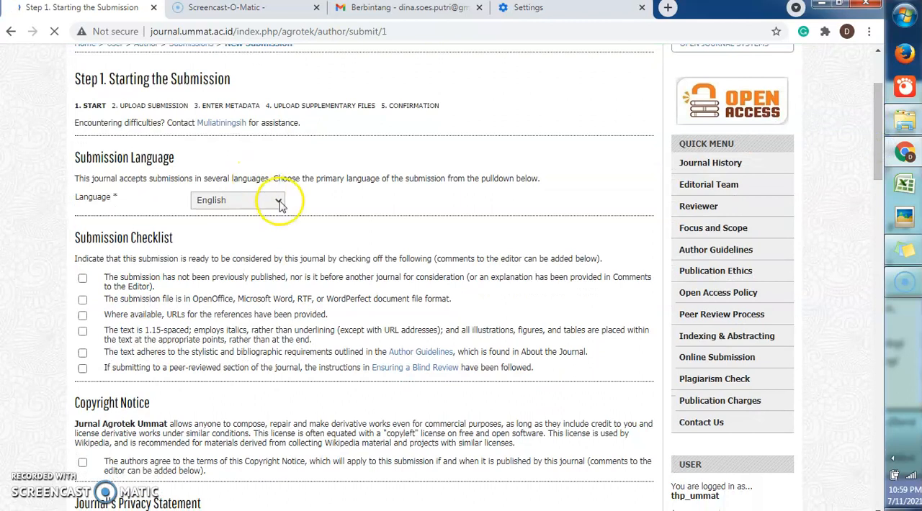
click(280, 205)
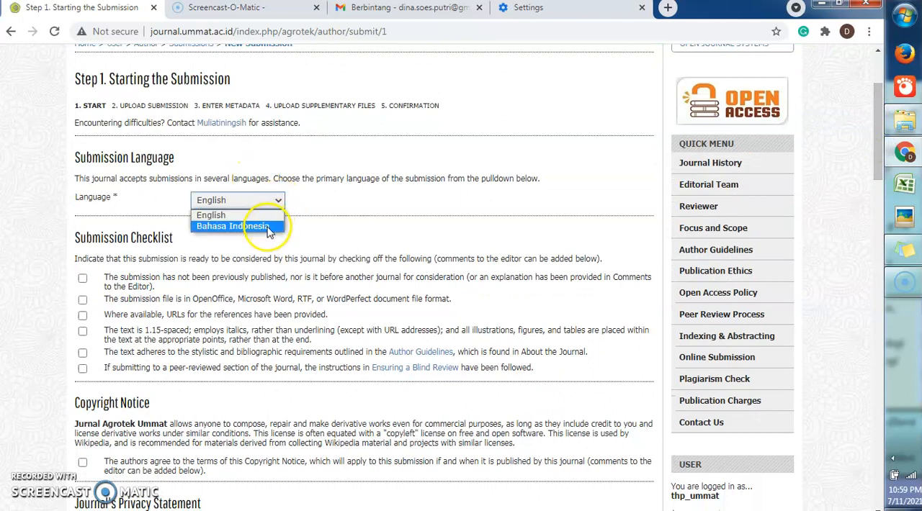
click(276, 202)
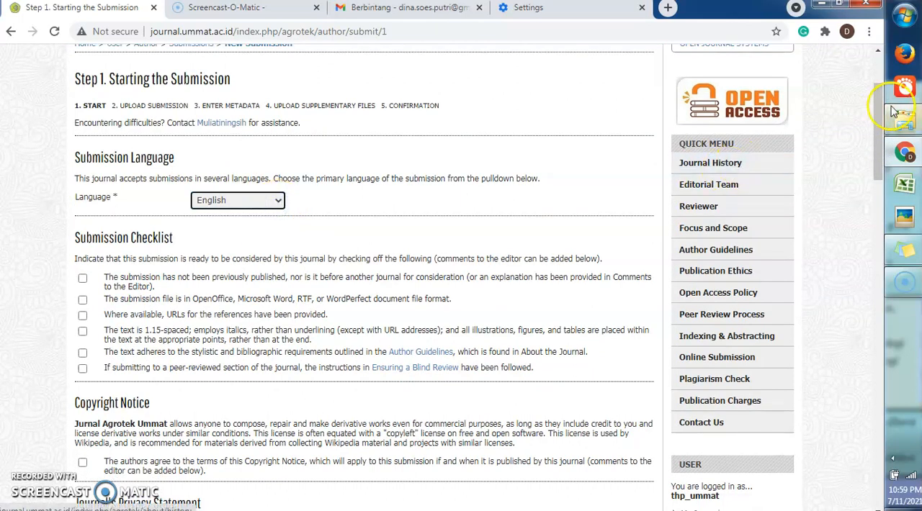
Check off all six items of the submission checklist
drag(879, 109, 877, 123)
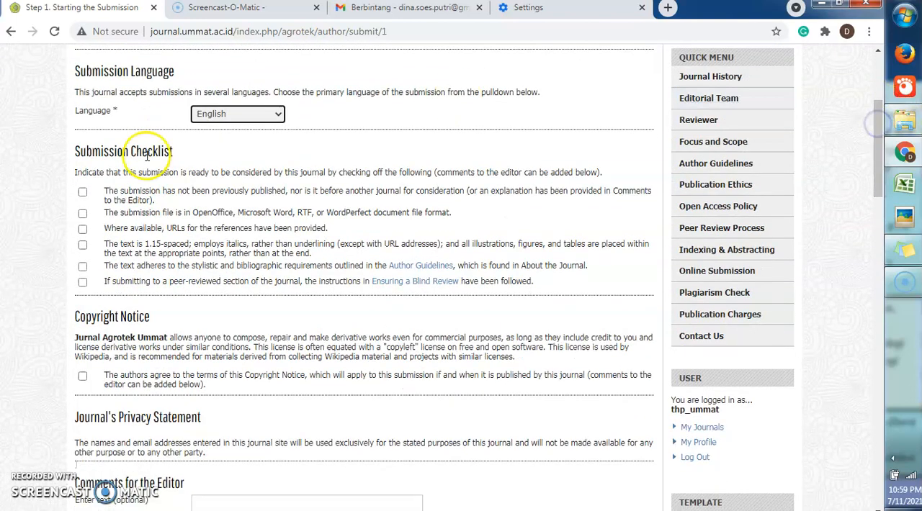
click(84, 193)
click(83, 213)
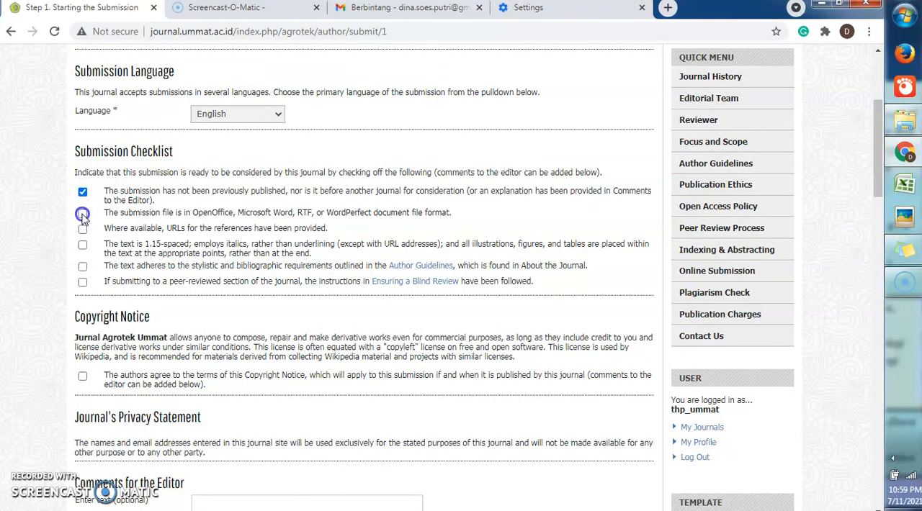
click(83, 243)
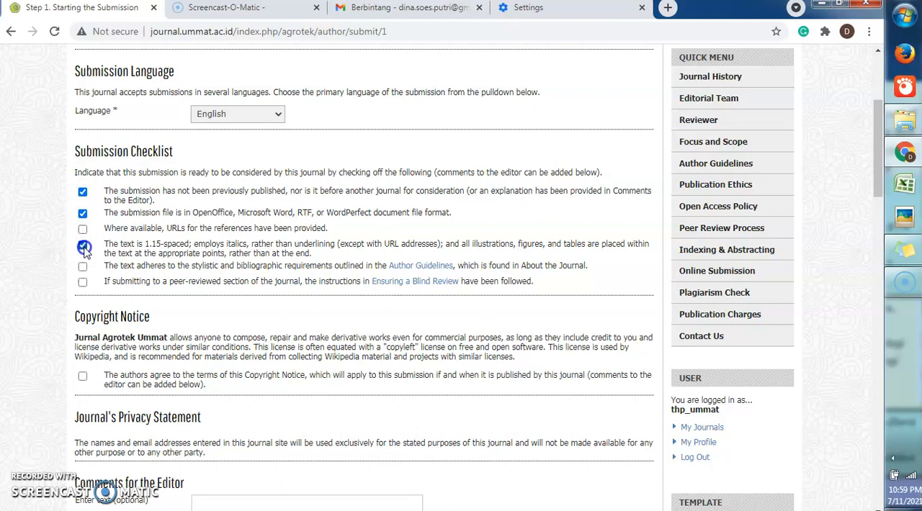
click(83, 229)
click(81, 267)
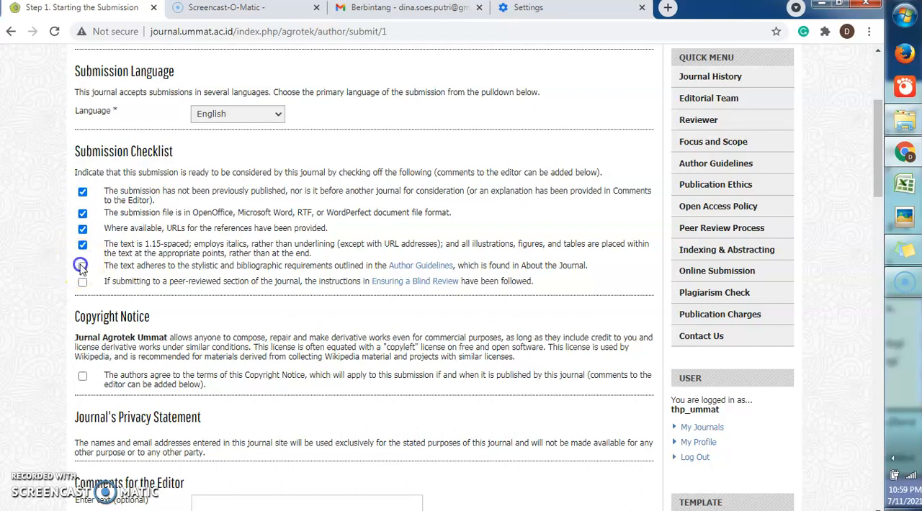
click(83, 282)
drag(878, 160, 878, 186)
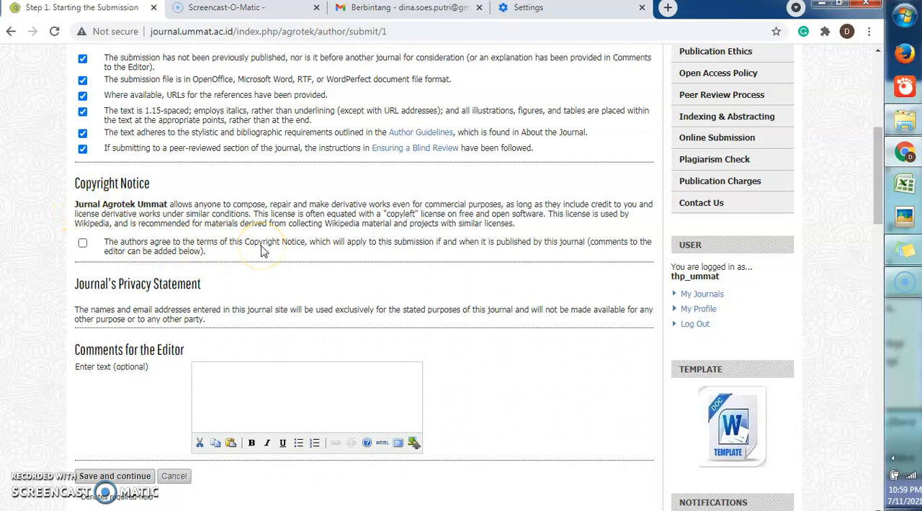
Agree to the copyright notice terms, leave the editor comments empty, and save the first submission step
click(83, 245)
click(232, 380)
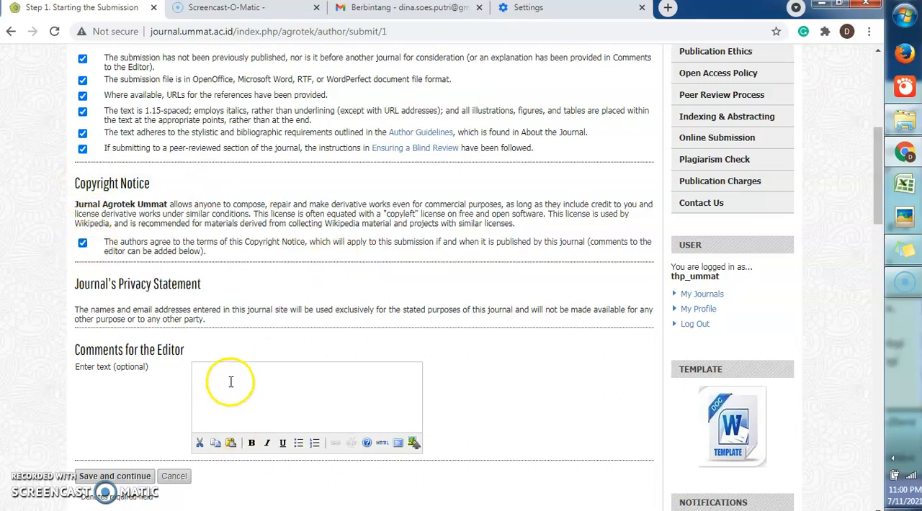
drag(878, 203, 878, 243)
click(127, 289)
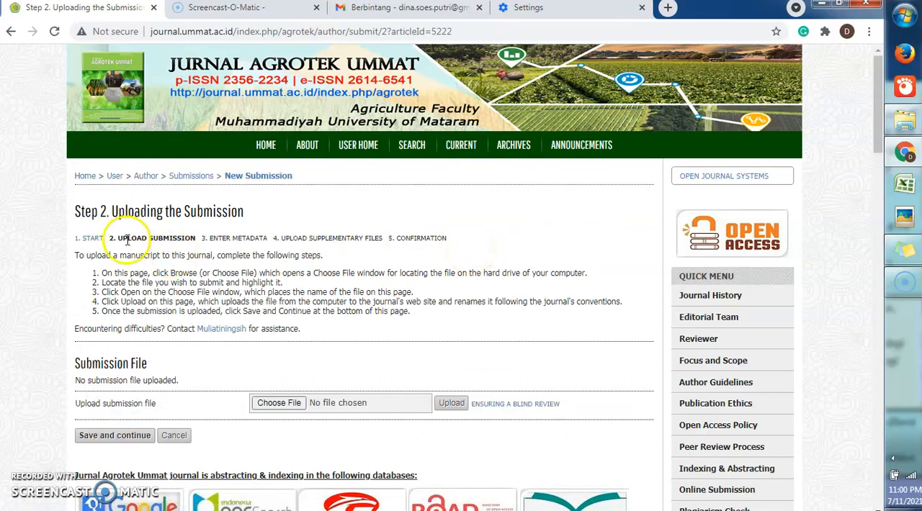
Upload the Word document "jurnal sinta 2 free" from the Desktop as the submission file and continue to the metadata form
drag(118, 238, 184, 238)
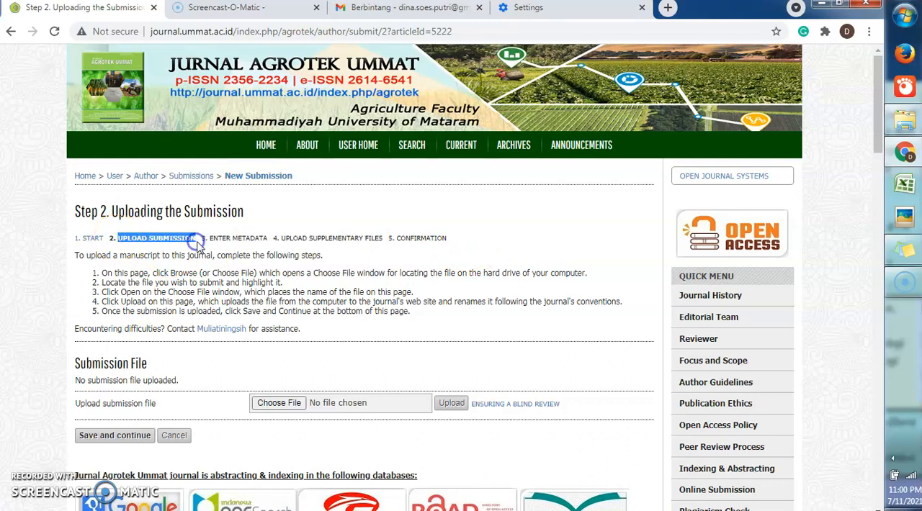
click(283, 407)
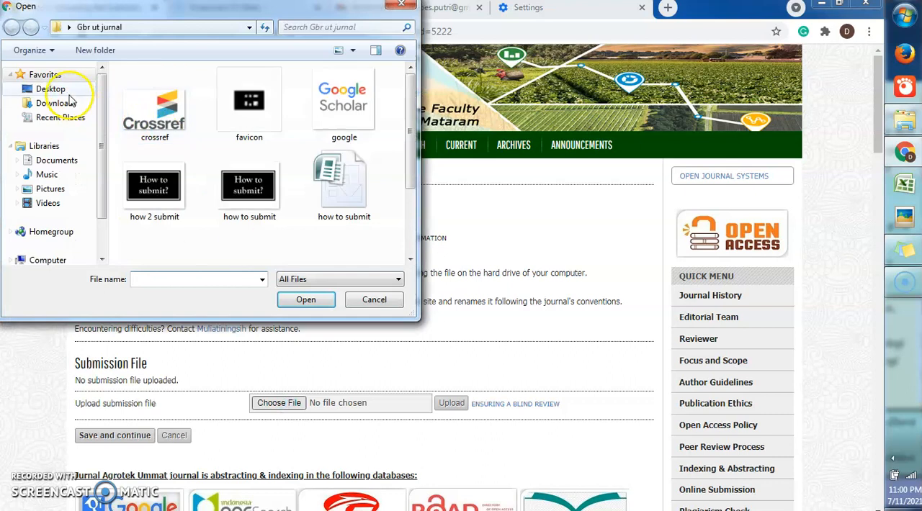
click(62, 91)
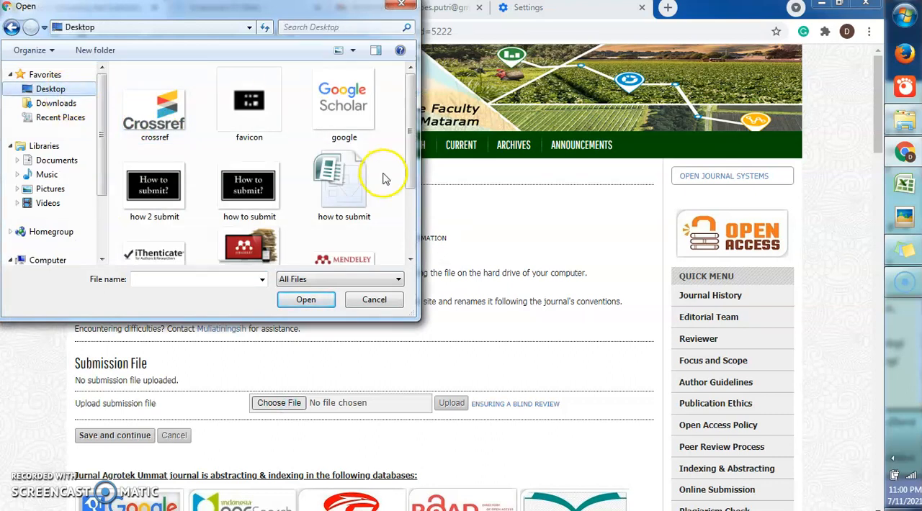
drag(410, 130, 407, 186)
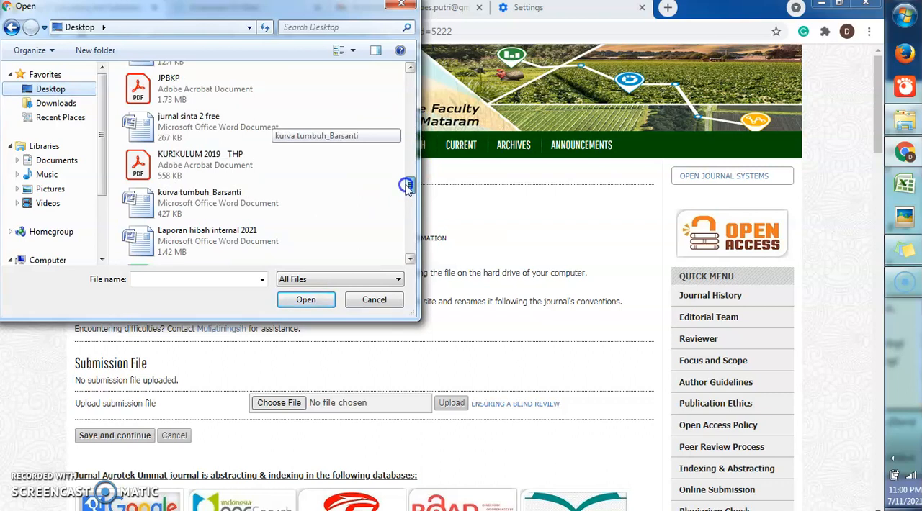
mouse_move(407, 186)
mouse_down()
mouse_move(405, 173)
mouse_move(407, 185)
mouse_up()
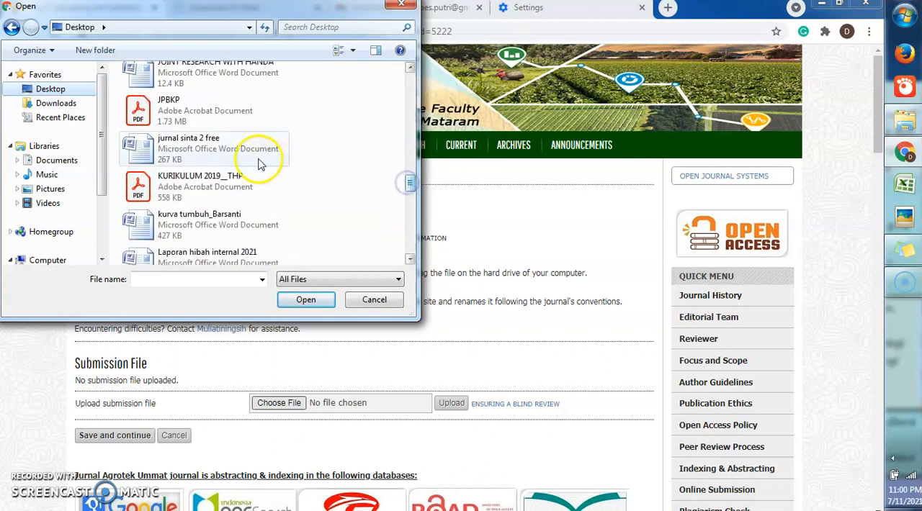
click(230, 149)
double_click(230, 149)
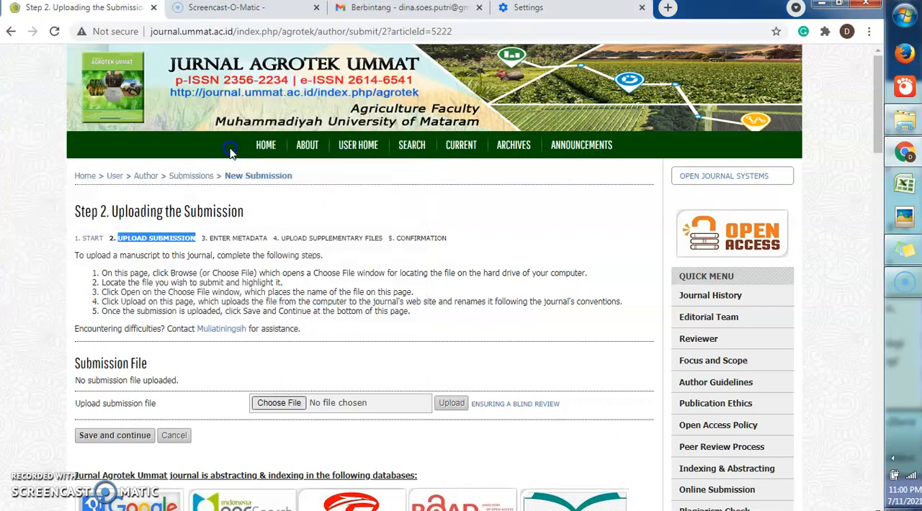
click(451, 405)
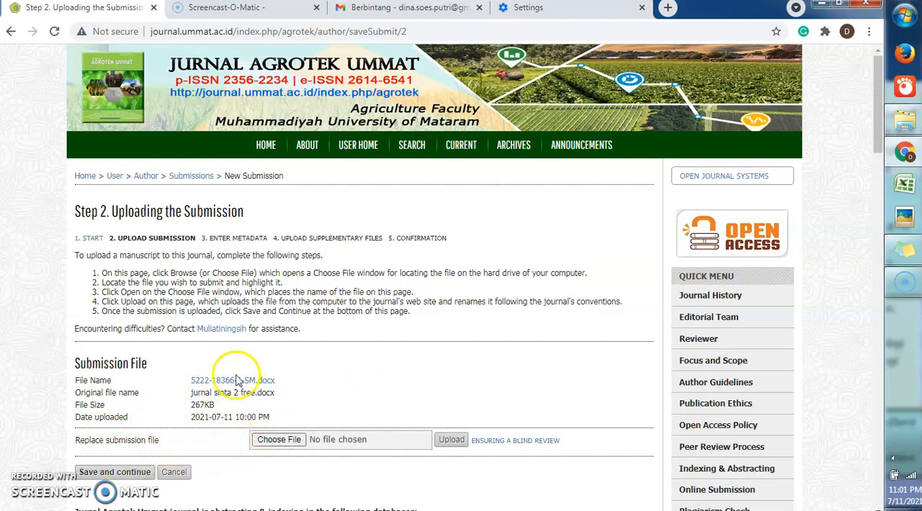
click(108, 474)
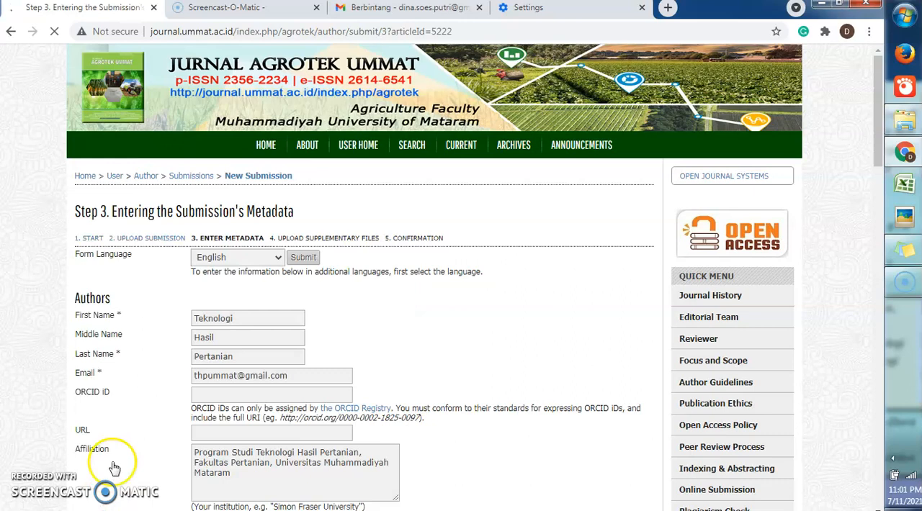
Add a second author entry to the submission metadata
drag(880, 129, 879, 160)
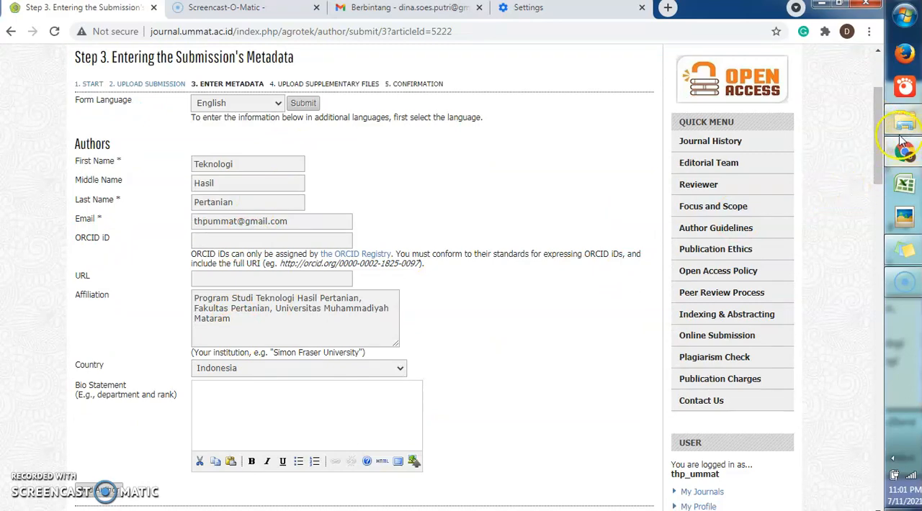
mouse_move(880, 138)
mouse_down()
mouse_move(880, 176)
mouse_move(880, 112)
mouse_move(880, 155)
mouse_up()
click(97, 402)
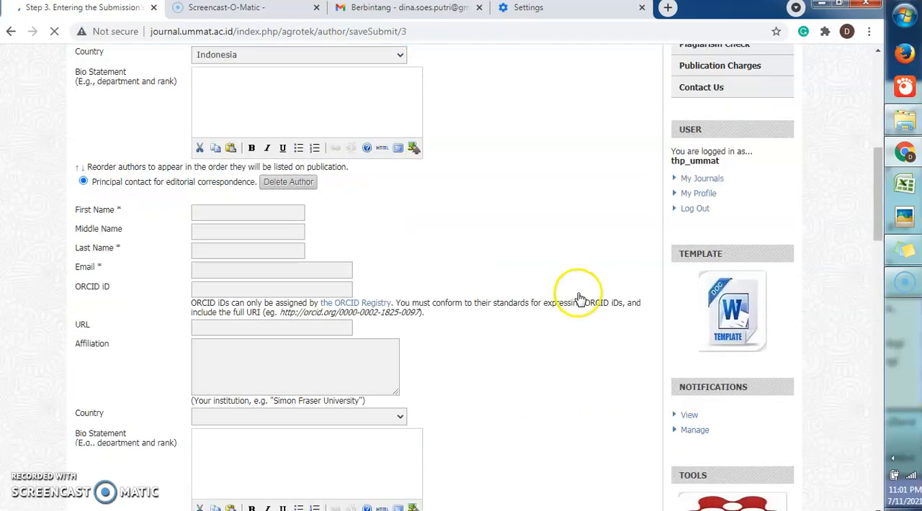
Fill in the second author's first name Fakultas, last name Pertanian and e-mail address
drag(881, 185, 884, 158)
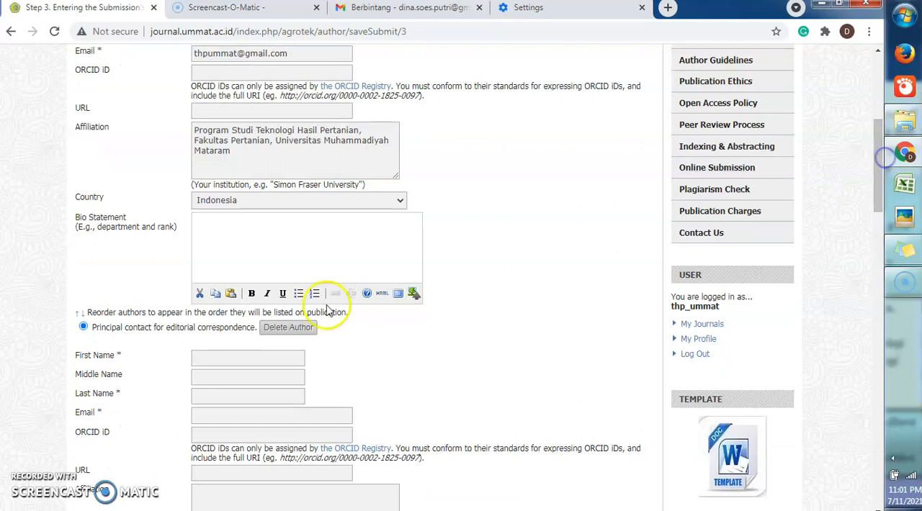
click(254, 363)
text(Fa)
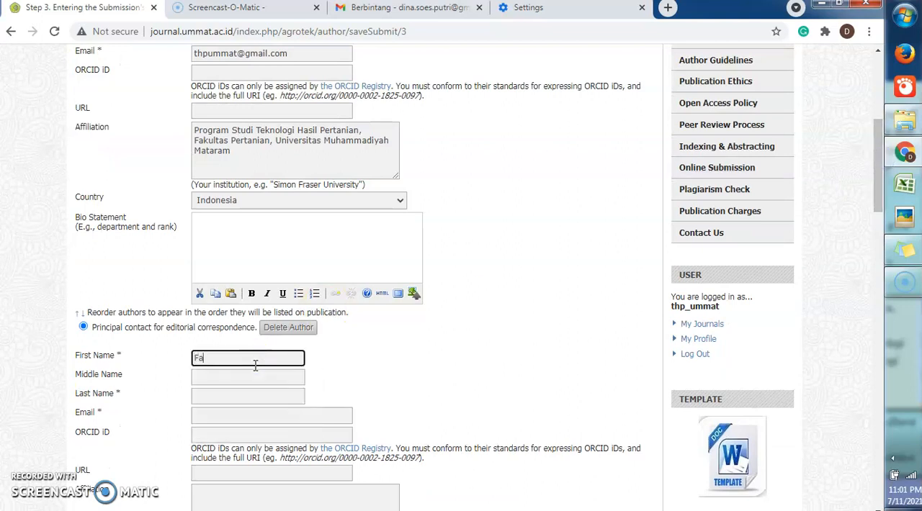
text(kultas)
click(240, 391)
text(Pertanian)
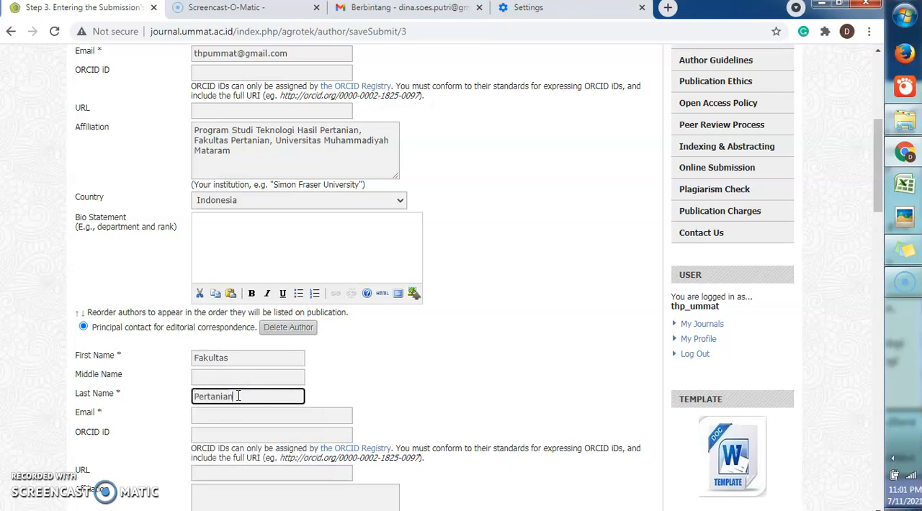
click(231, 416)
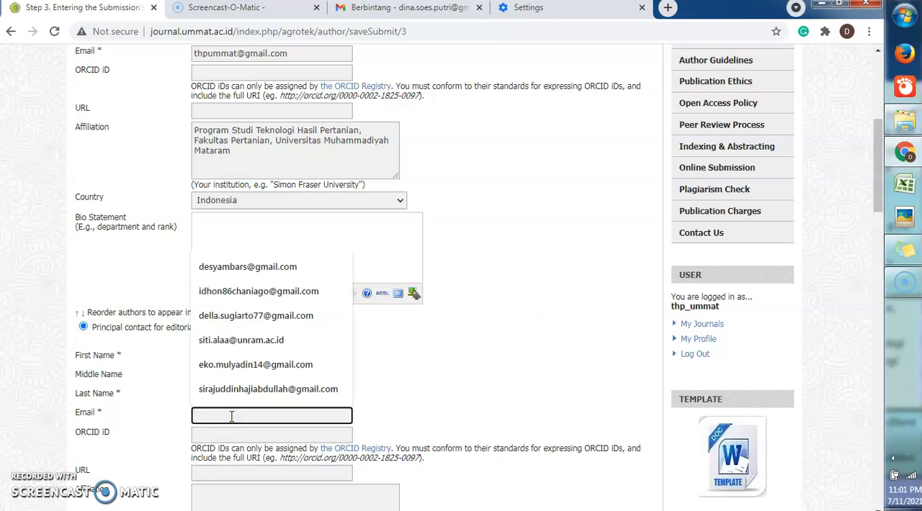
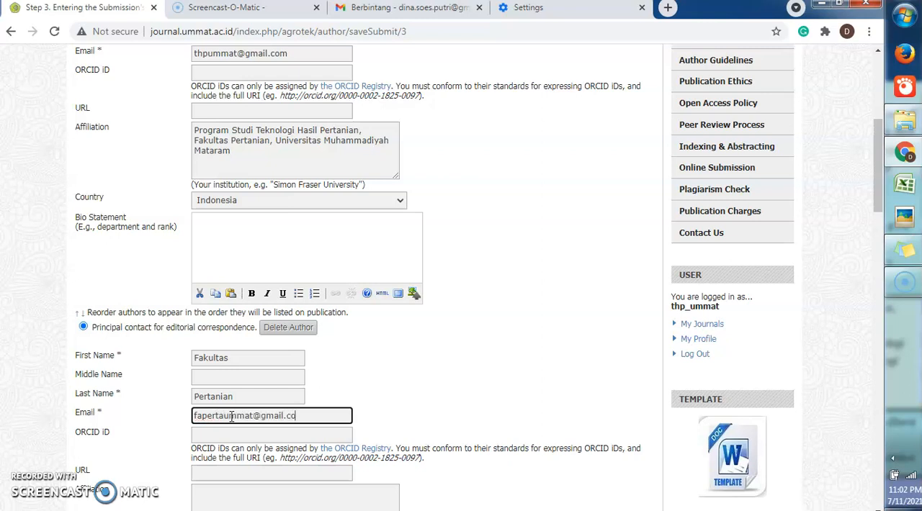
Copy the first author's affiliation into the second author's affiliation, leaving the ORCID iD and URL empty
drag(881, 158, 882, 207)
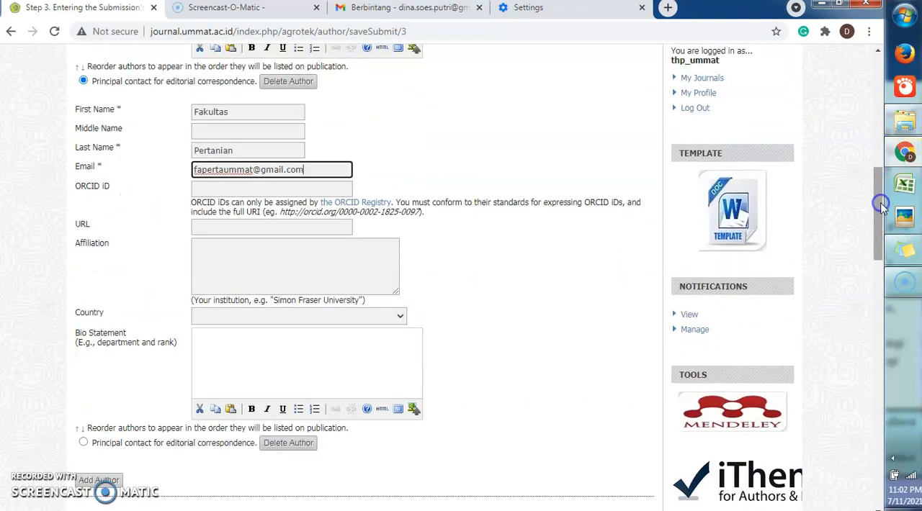
click(275, 224)
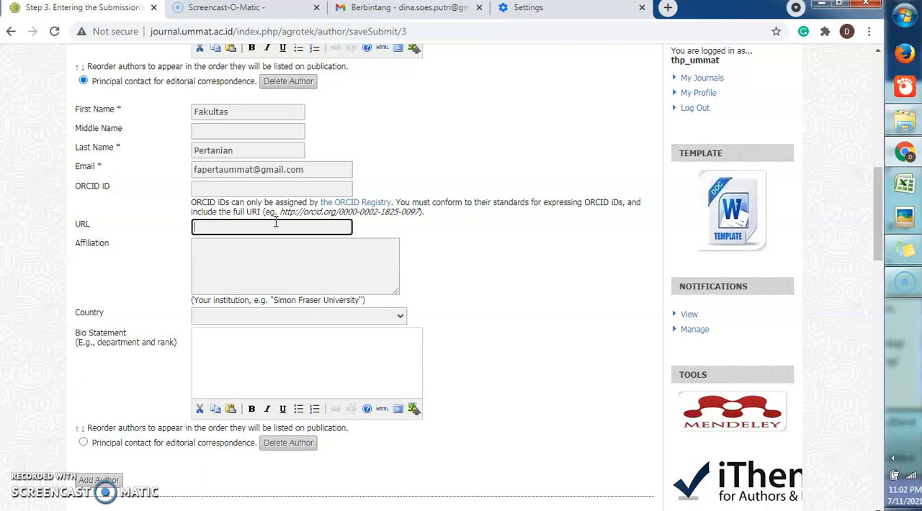
click(259, 248)
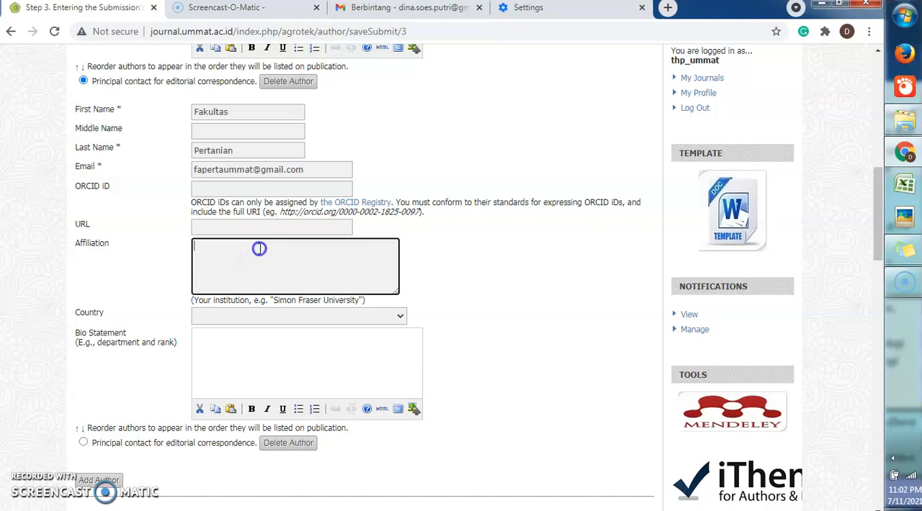
drag(876, 216, 878, 145)
drag(233, 266, 191, 243)
key(ctrl+c)
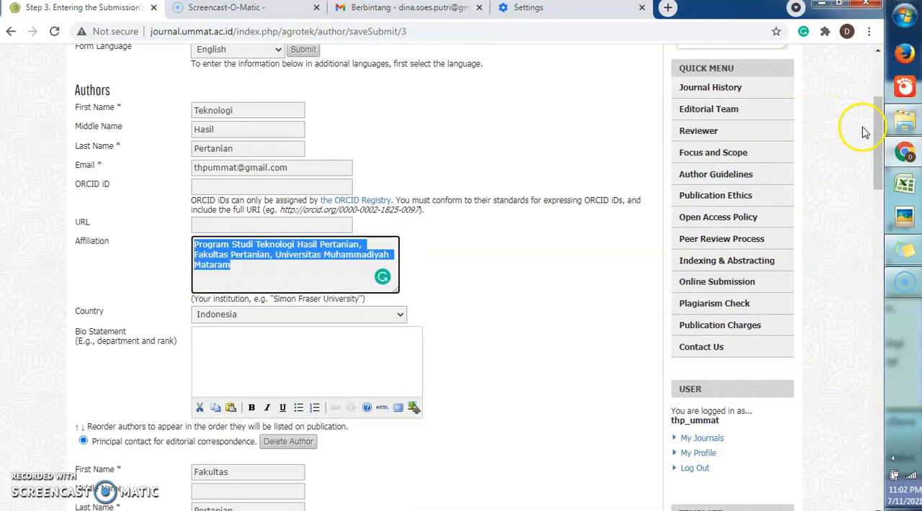
drag(879, 137, 879, 206)
click(232, 269)
key(ctrl+v)
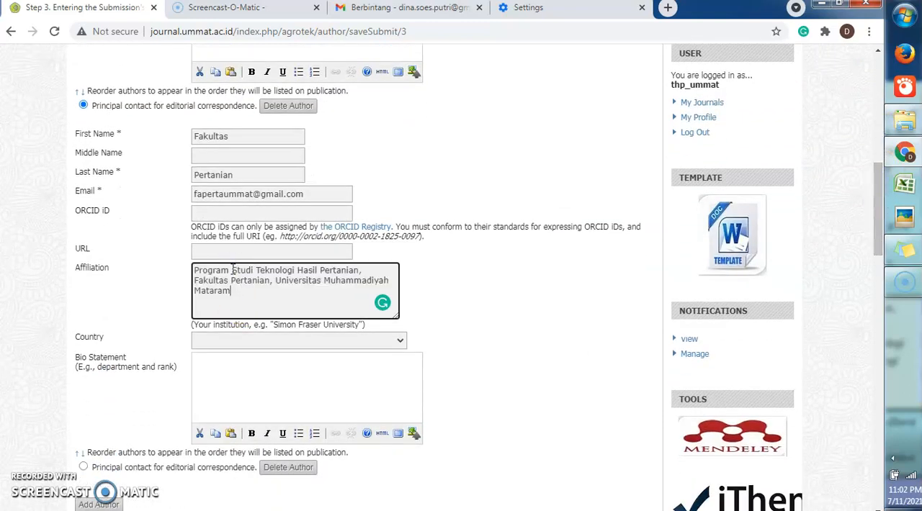
Set the second author's country to Indonesia
click(401, 341)
text(indo)
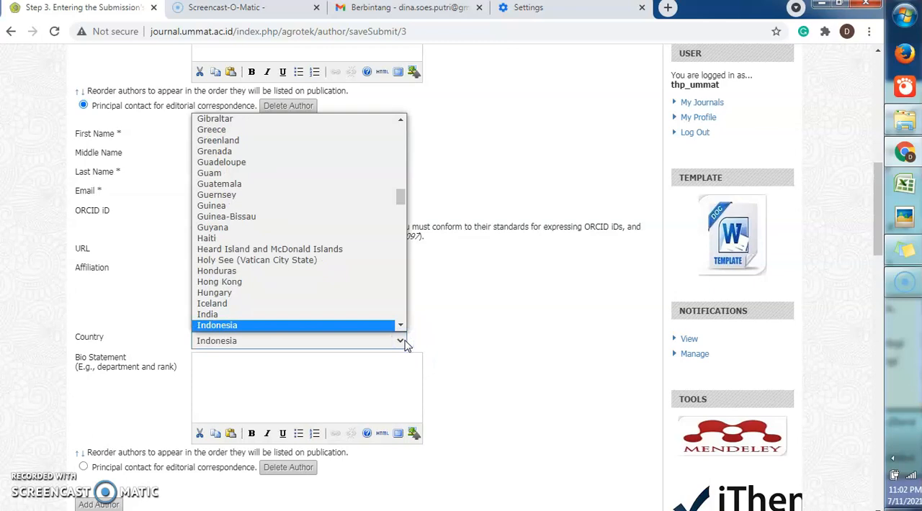
key(Return)
Make the second author, Fakultas Pertanian, the principal contact for editorial correspondence
drag(881, 201, 878, 128)
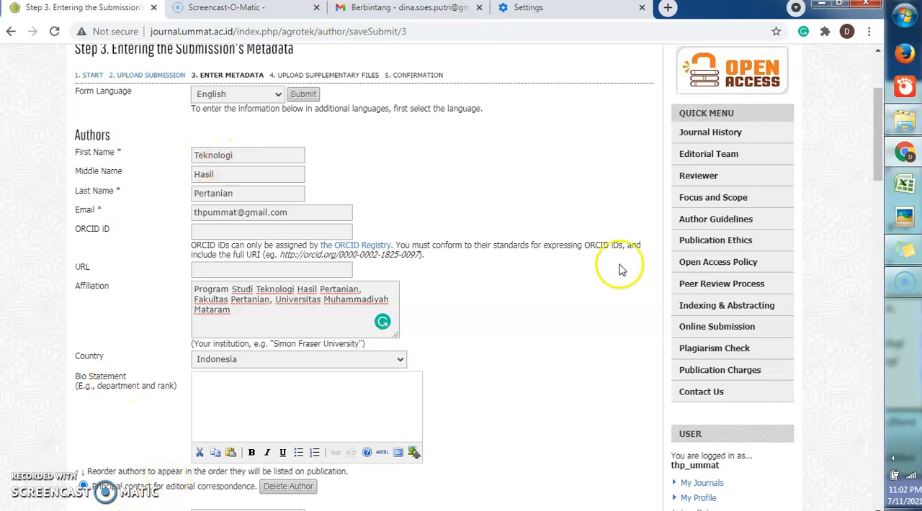
drag(883, 115, 879, 225)
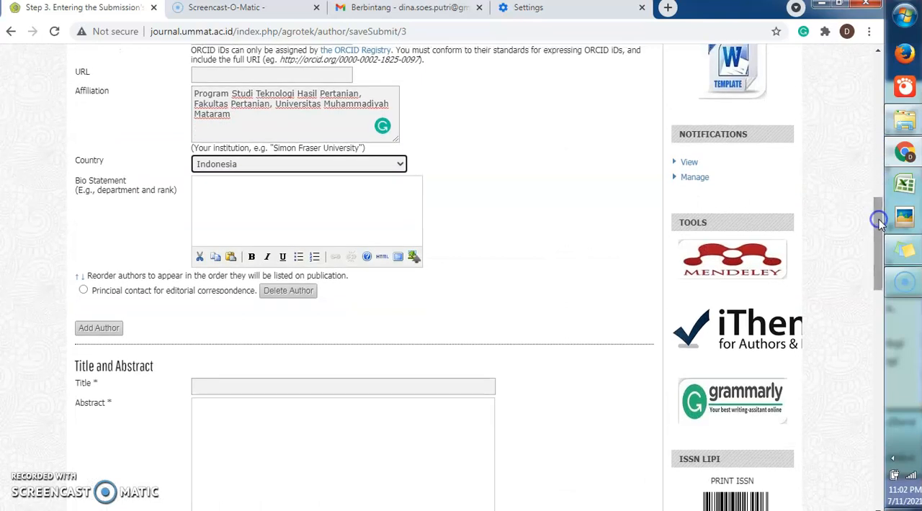
click(83, 291)
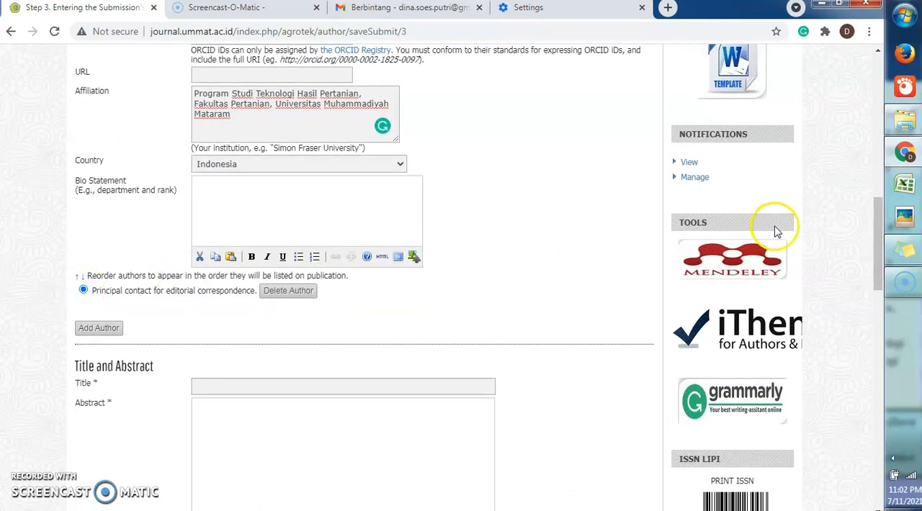
Reorder the authors so that Fakultas Pertanian is listed before Teknologi Hasil Pertanian
drag(881, 244, 880, 114)
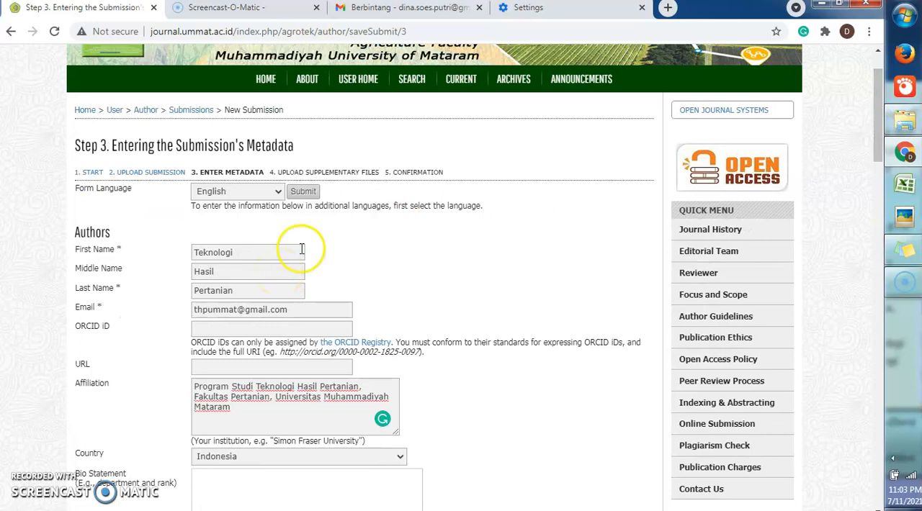
drag(877, 107, 877, 208)
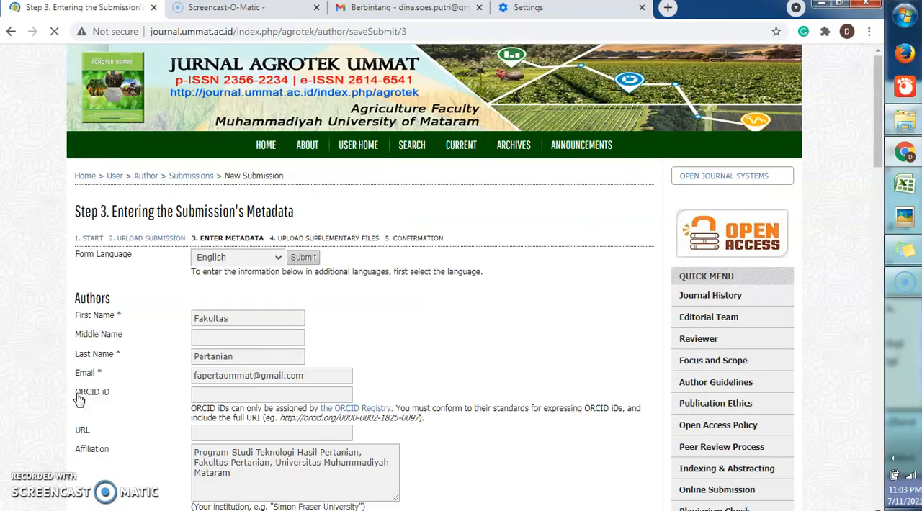
scroll(161, 328, down, 7)
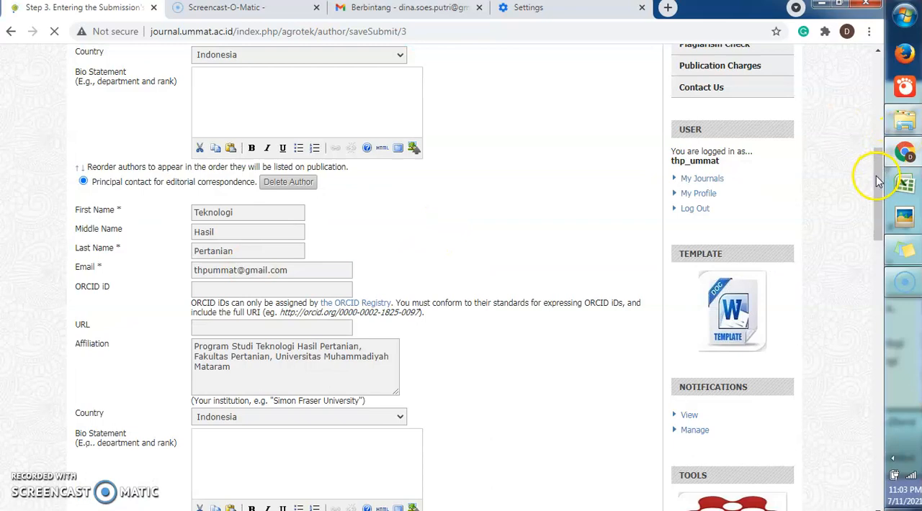
Check the new author order and make Teknologi Hasil Pertanian the principal contact for editorial correspondence
drag(877, 178, 883, 117)
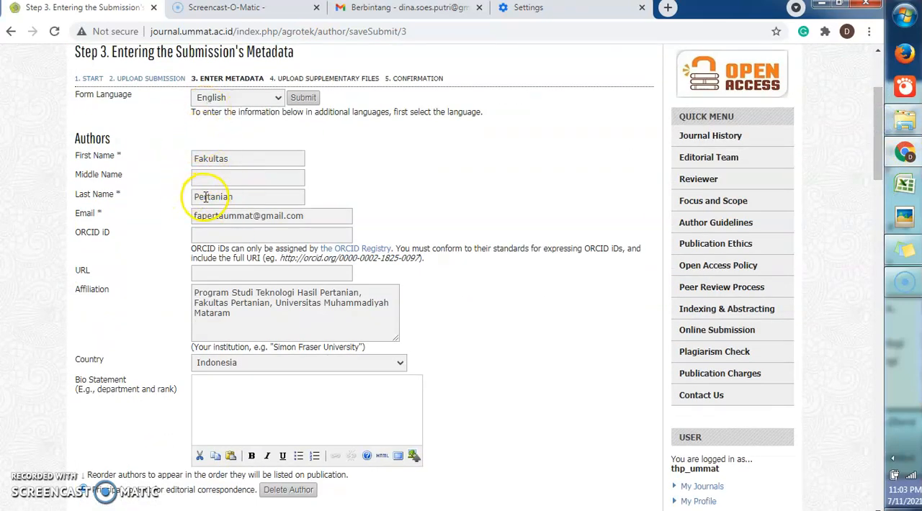
drag(884, 120, 880, 176)
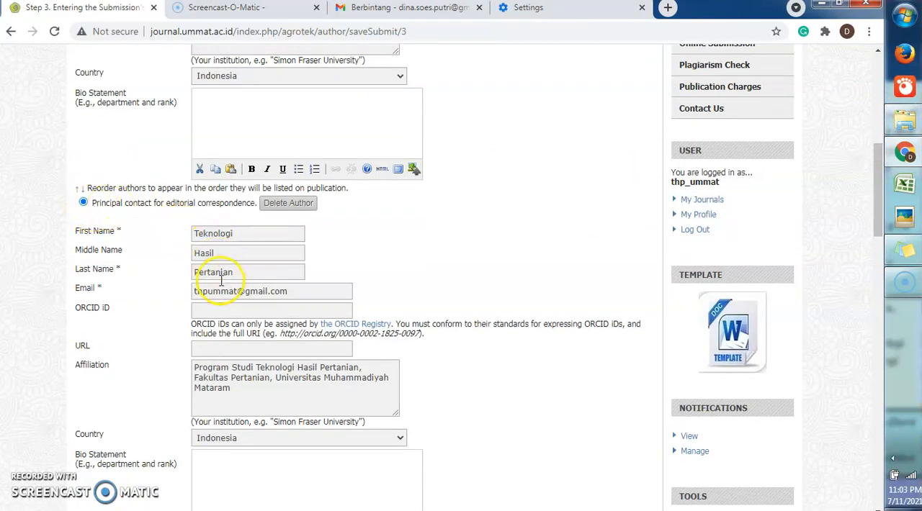
drag(880, 195, 880, 222)
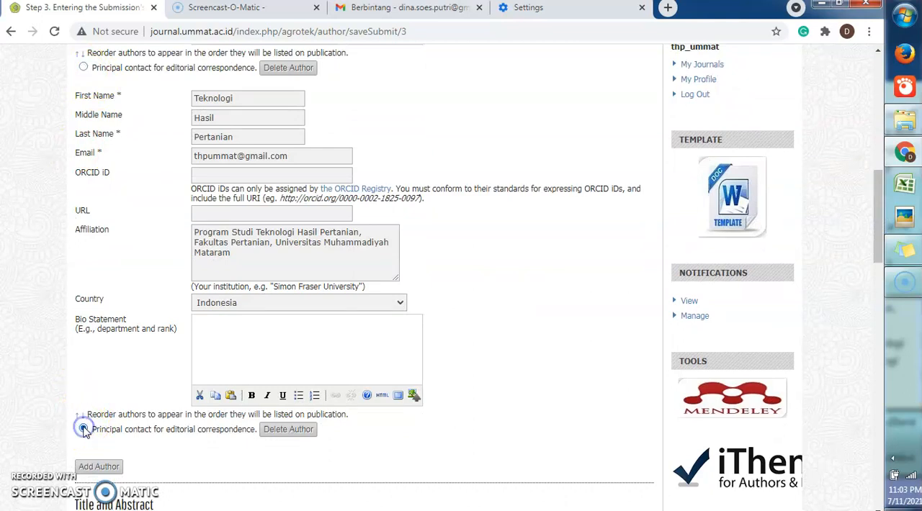
Enter the submission title "Jurnal Agrotek UMMAT" and fill the abstract with a line of random placeholder text
drag(880, 209, 877, 263)
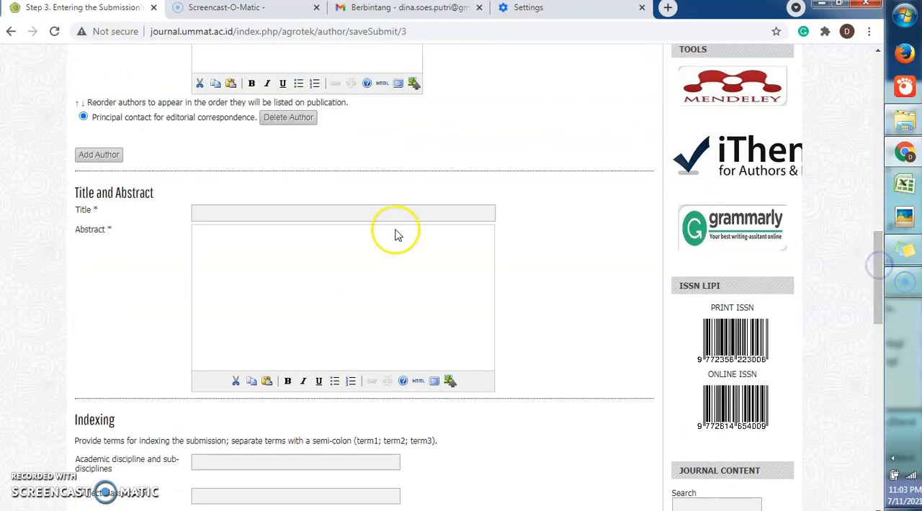
click(372, 210)
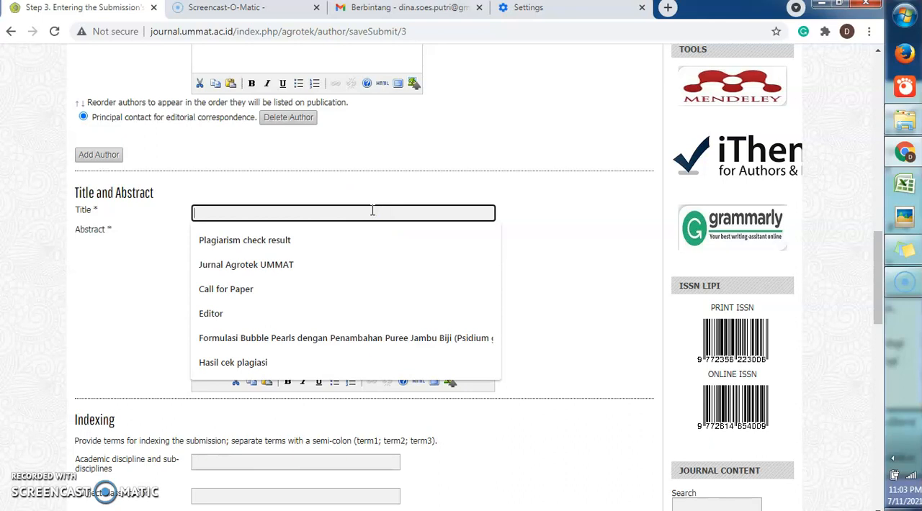
click(303, 263)
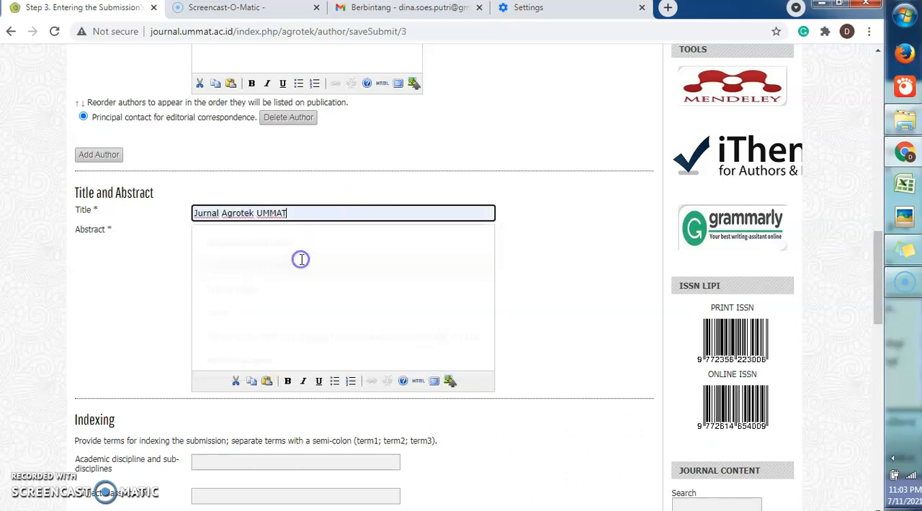
click(266, 246)
text(adjkjcmmmckmkmdksmkmckmxdkmkdk)
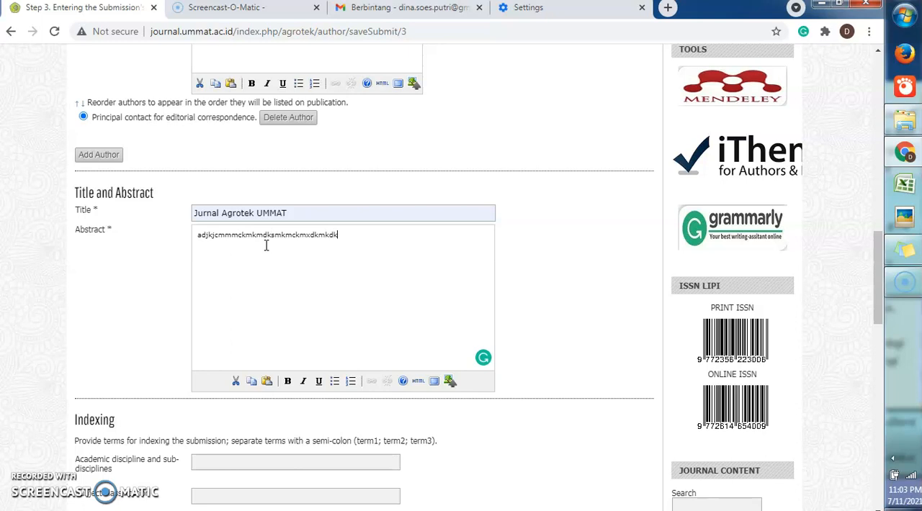
text(mkmkcd)
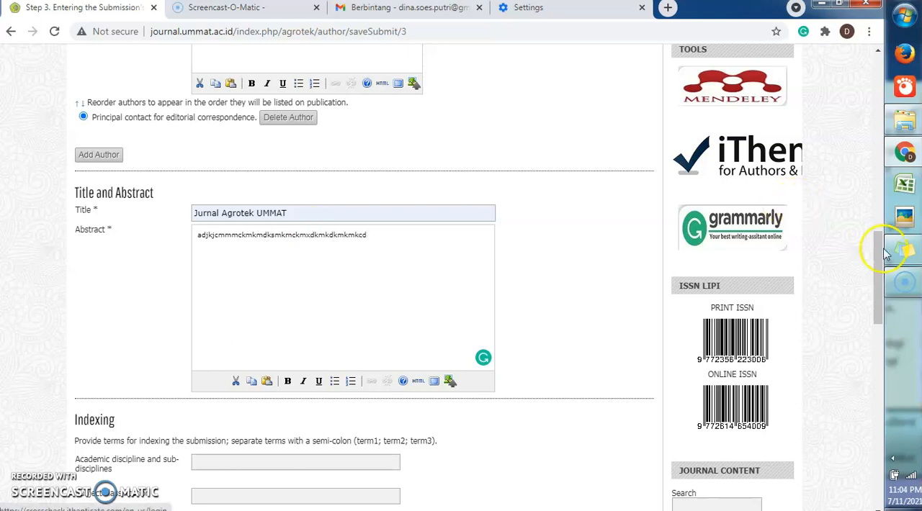
Enter the indexing keywords "artikel; jurnal; sinta" for the submission
drag(878, 253, 878, 301)
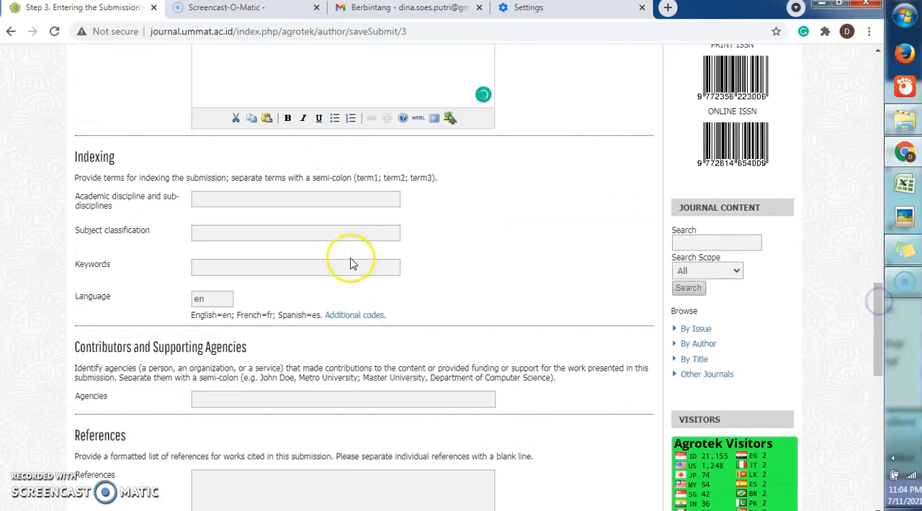
click(309, 268)
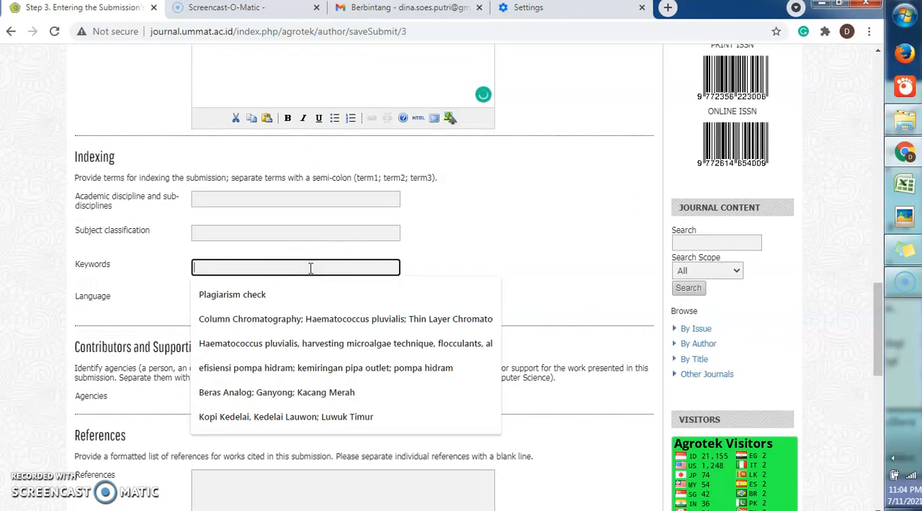
text(J)
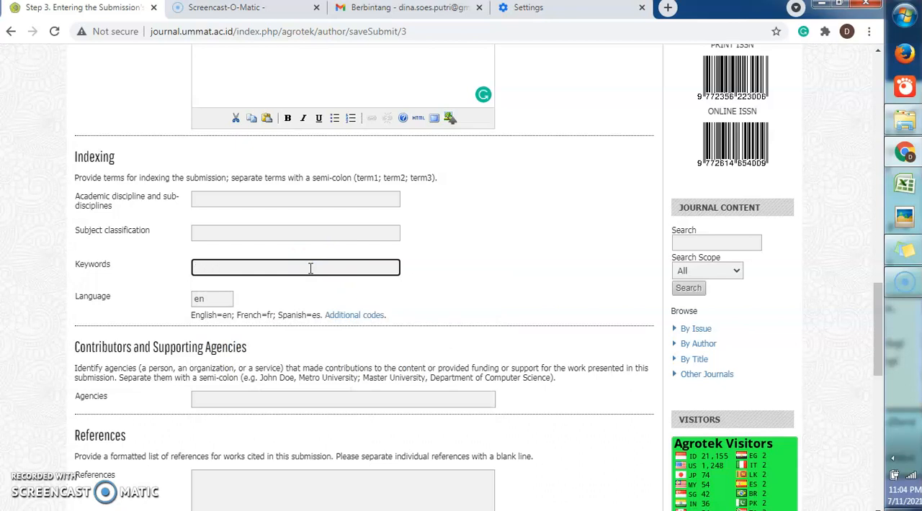
text(artikel; jurnal; sinta)
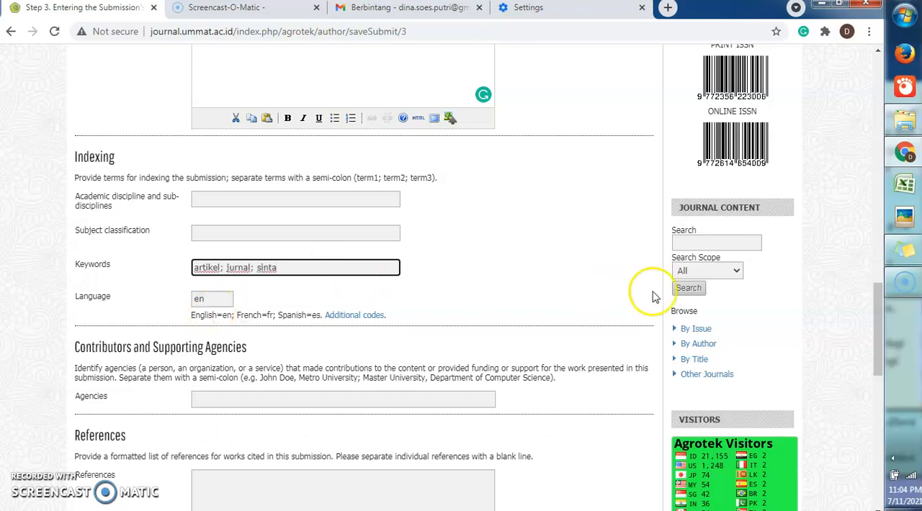
Fill the references with short placeholder text and save the metadata to continue to the supplementary files
drag(879, 297, 879, 366)
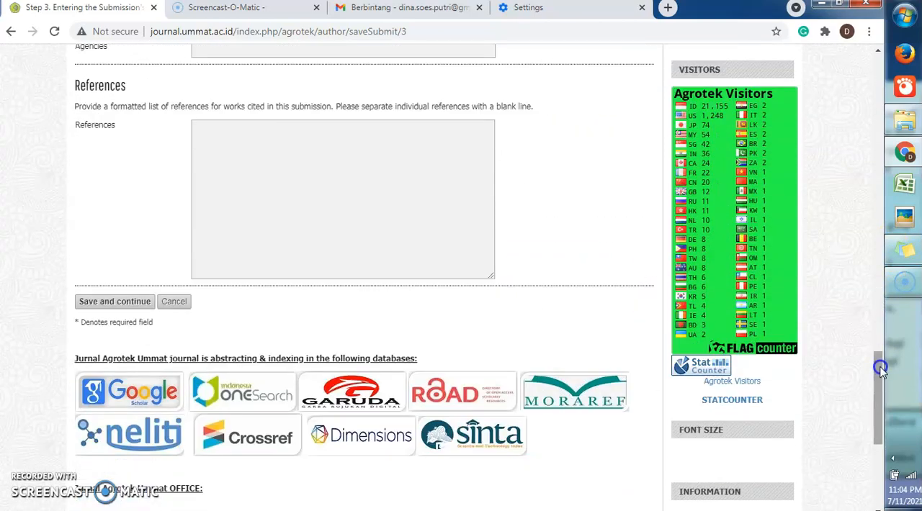
click(228, 140)
text(asklkdlemflmekmfk)
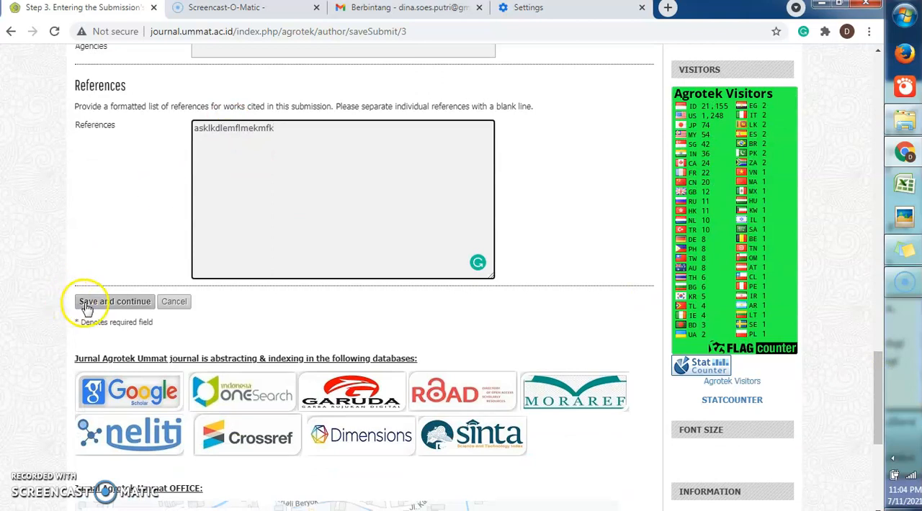
click(87, 307)
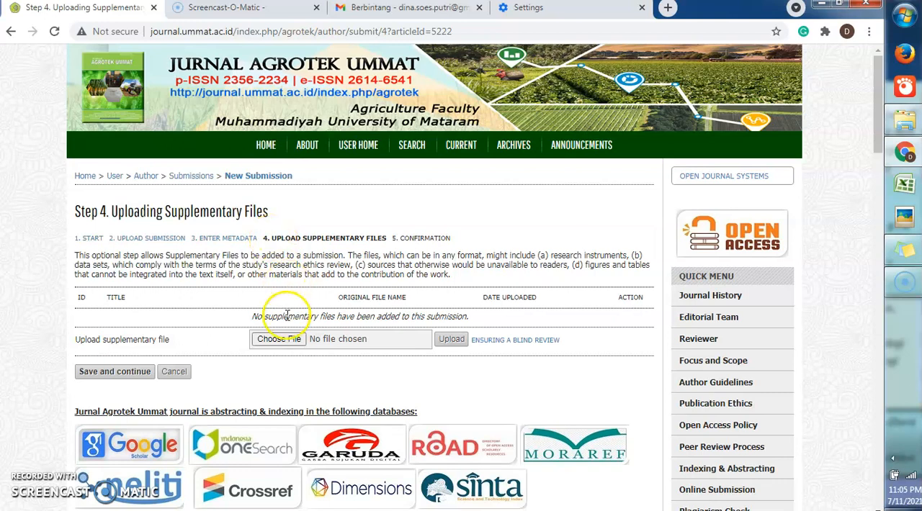
Upload JPBKP.pdf from the Desktop as a supplementary file
click(284, 343)
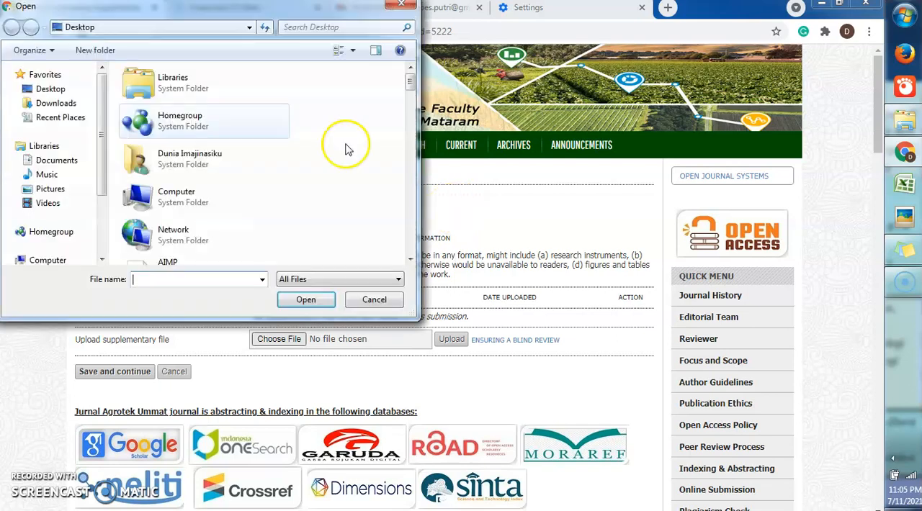
click(62, 94)
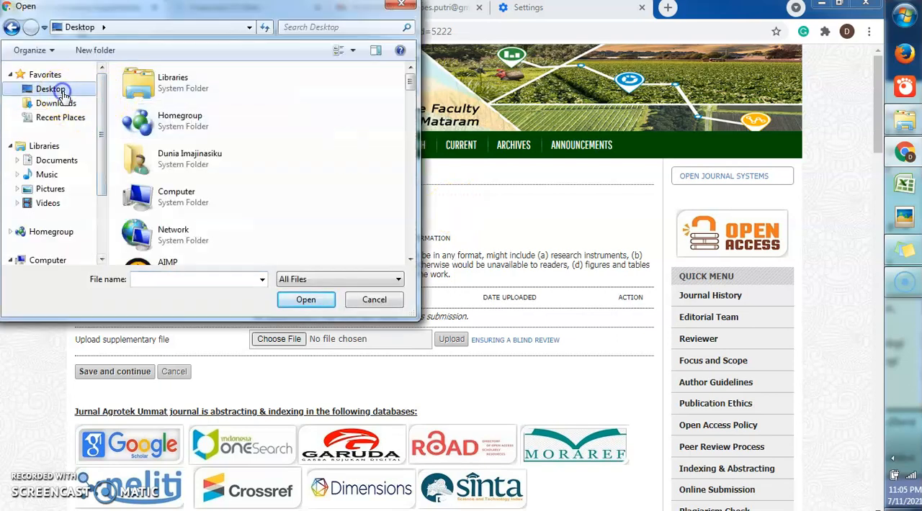
click(409, 81)
drag(410, 83, 412, 182)
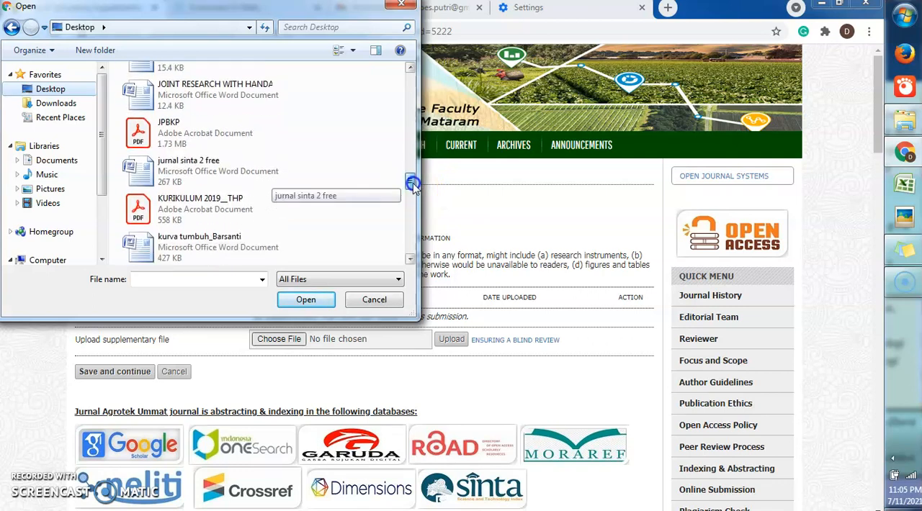
double_click(206, 137)
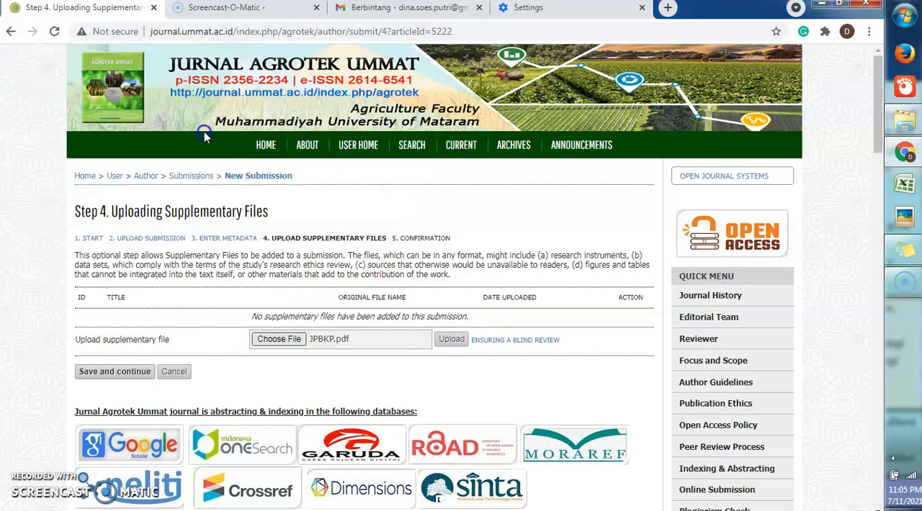
click(453, 343)
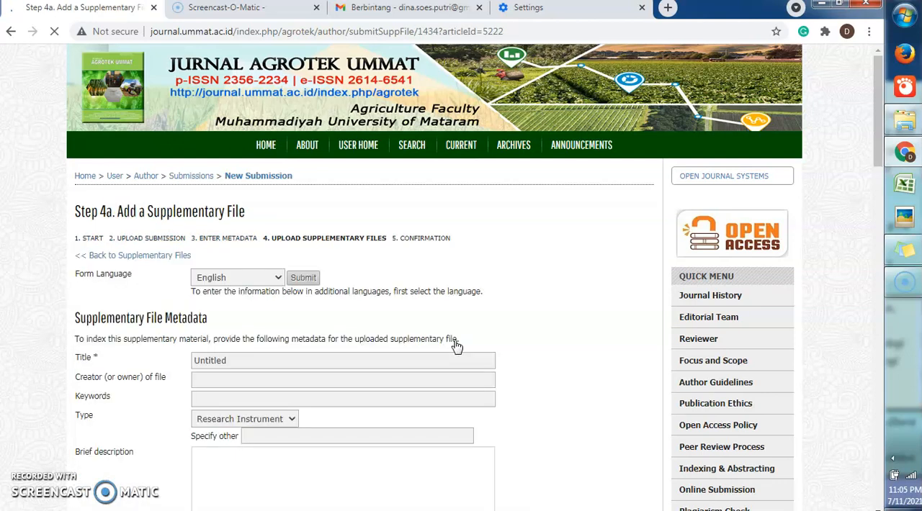
Title the supplementary file "cek plagiasi" and set its type to Other
drag(877, 111, 880, 138)
drag(251, 234, 152, 234)
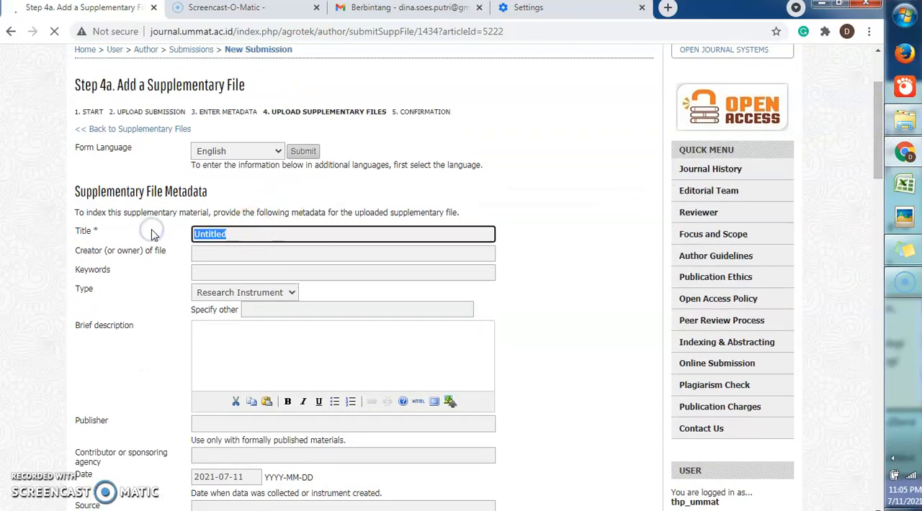
text(cek plagiasi)
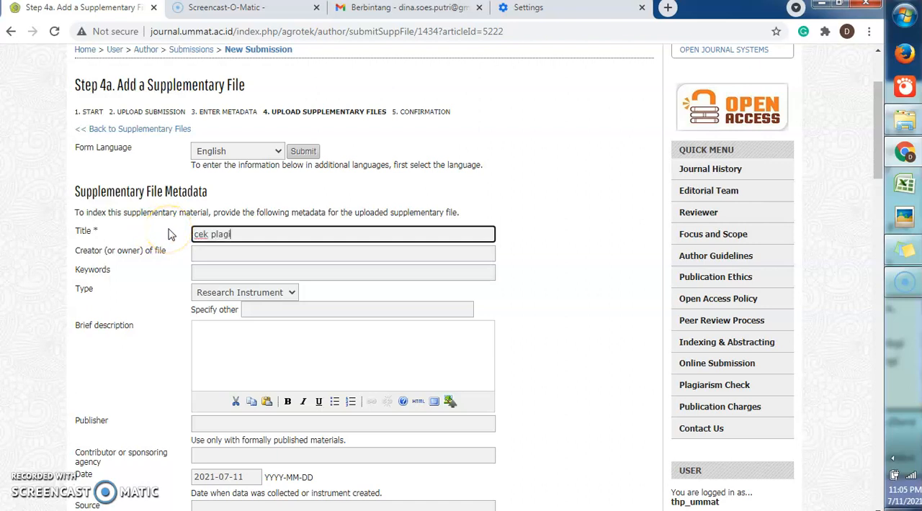
click(291, 293)
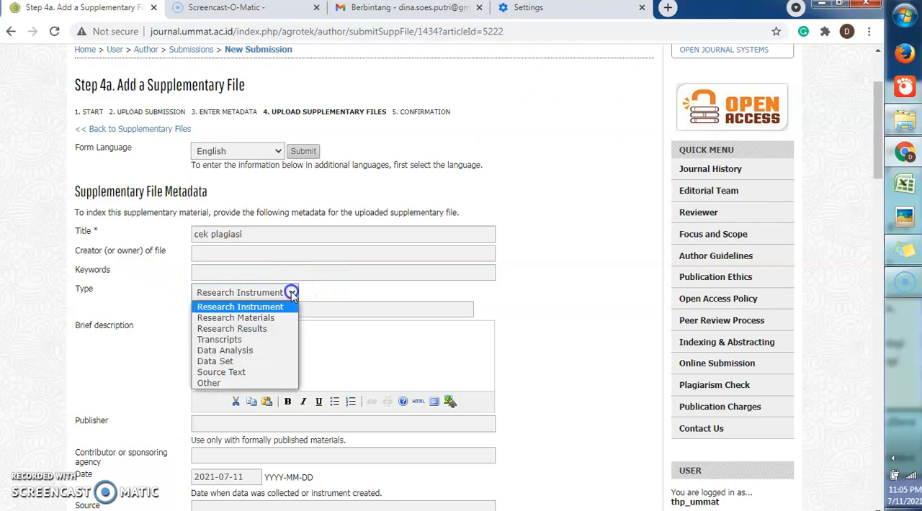
click(223, 382)
Allow the supplementary file to be presented to reviewers without metadata, and save its details
drag(881, 173, 882, 249)
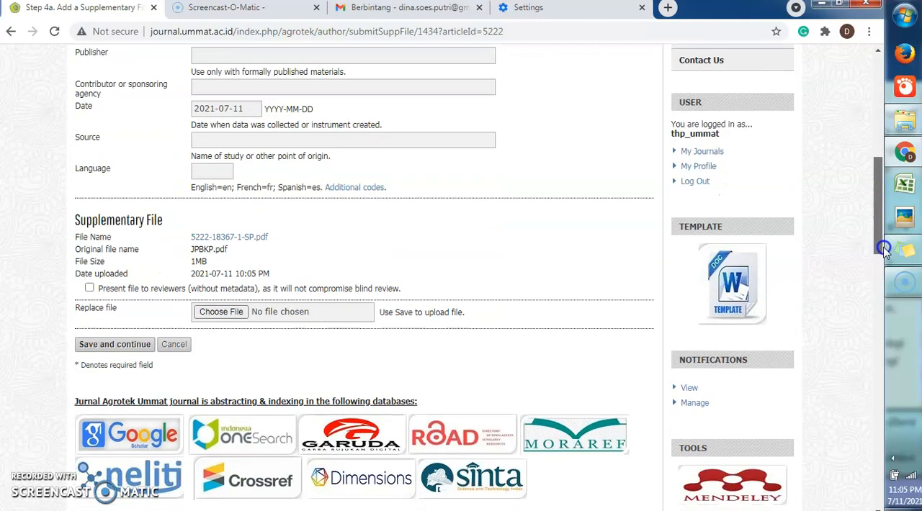
click(89, 289)
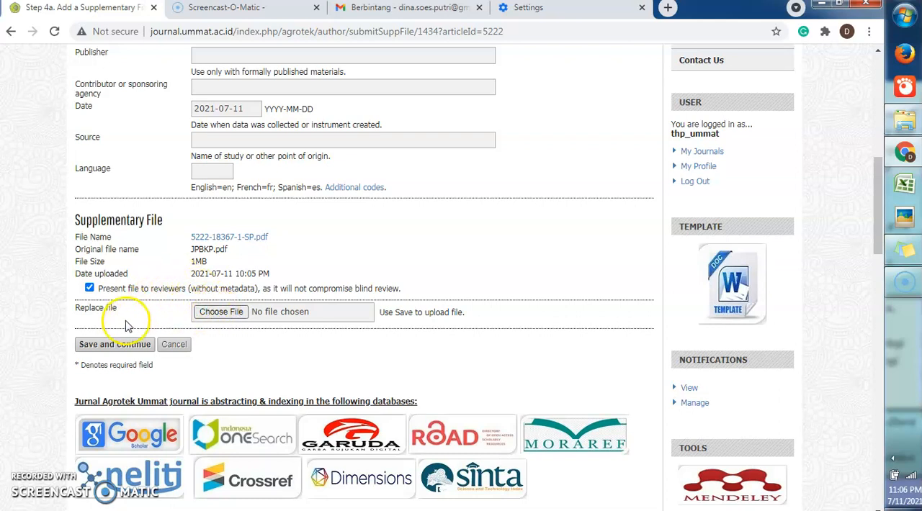
click(117, 348)
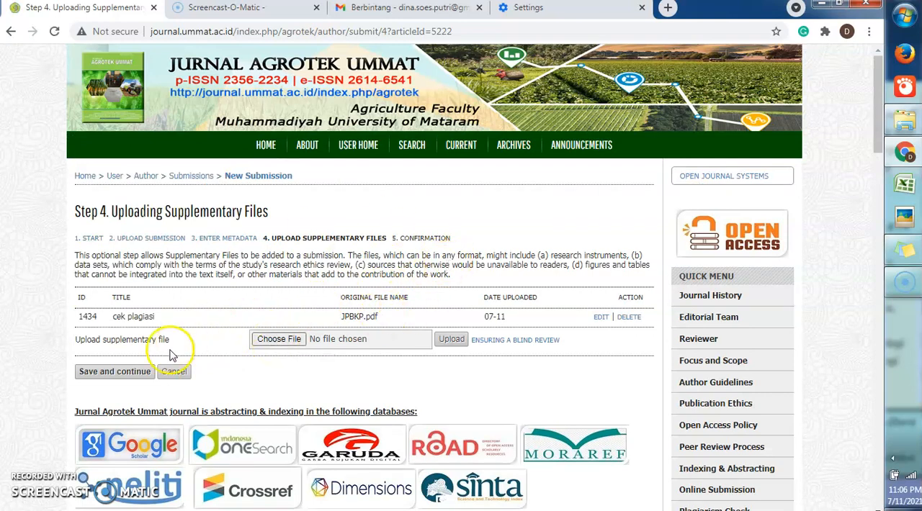
Continue to the confirmation step, finish the submission and open the list of active submissions
click(139, 376)
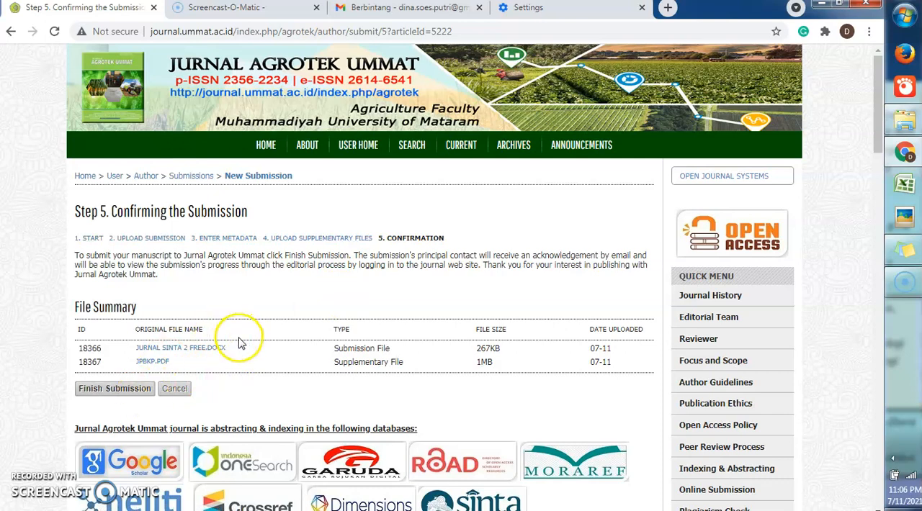
click(121, 393)
click(123, 392)
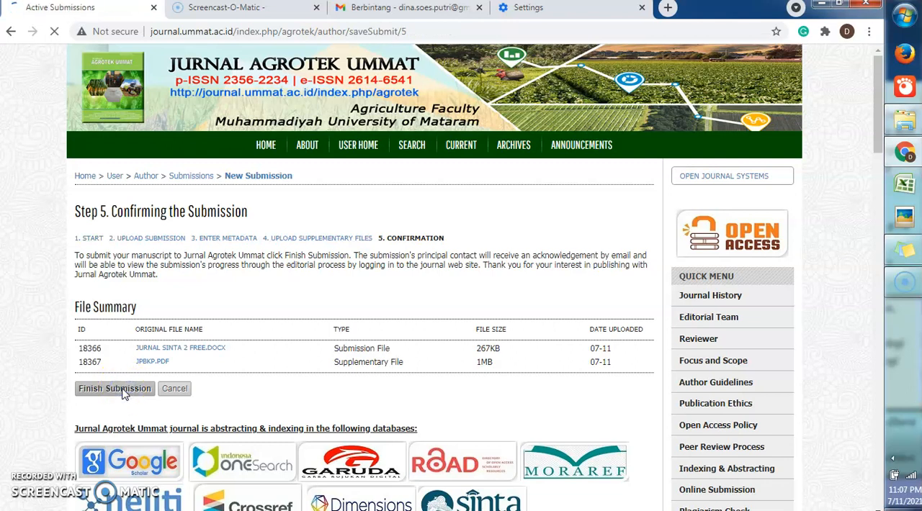
click(139, 267)
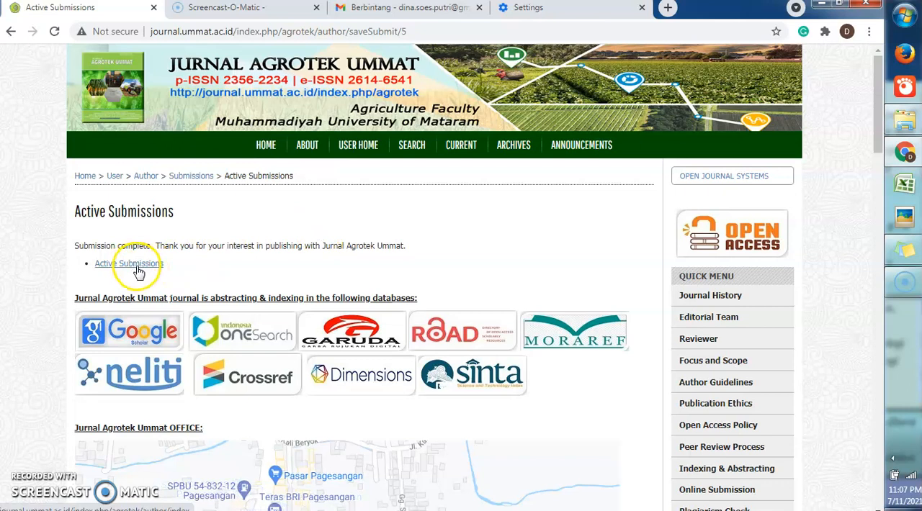
click(139, 268)
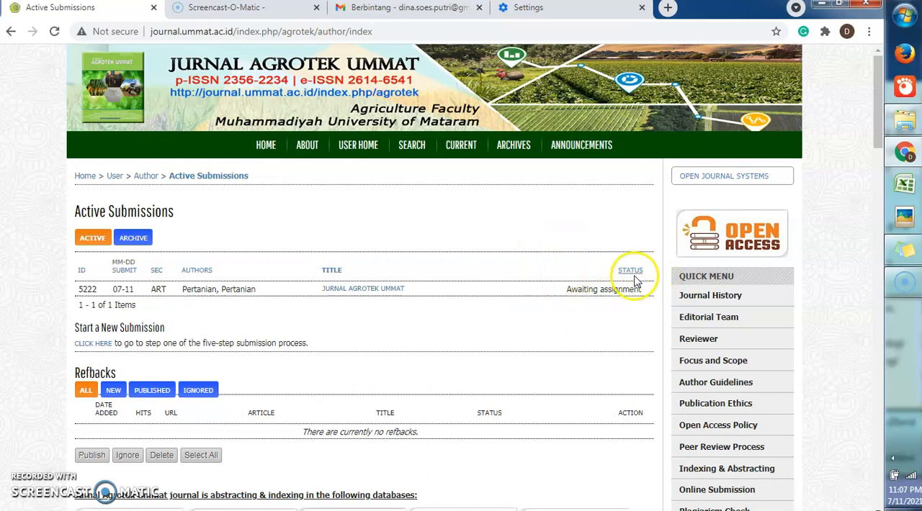
Open the account's own profile and look through its editable fields, from personal details to working languages
drag(877, 92, 884, 148)
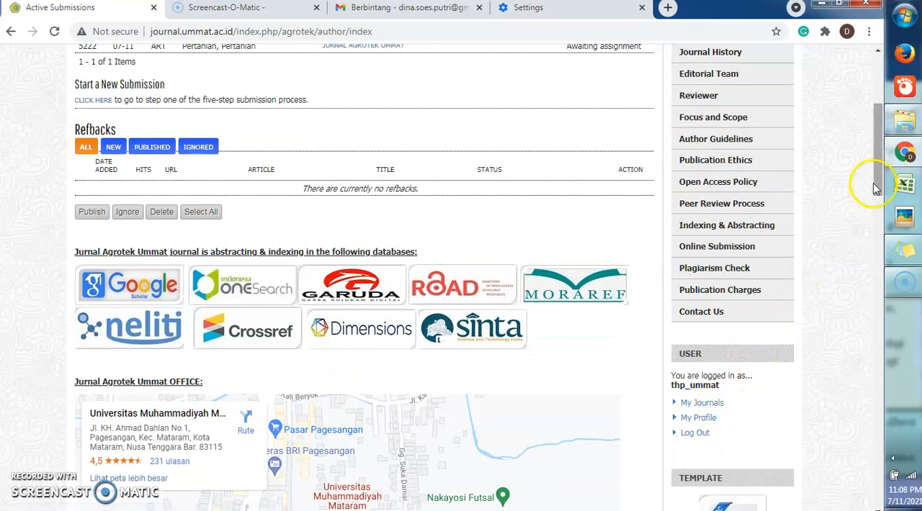
drag(878, 173, 879, 192)
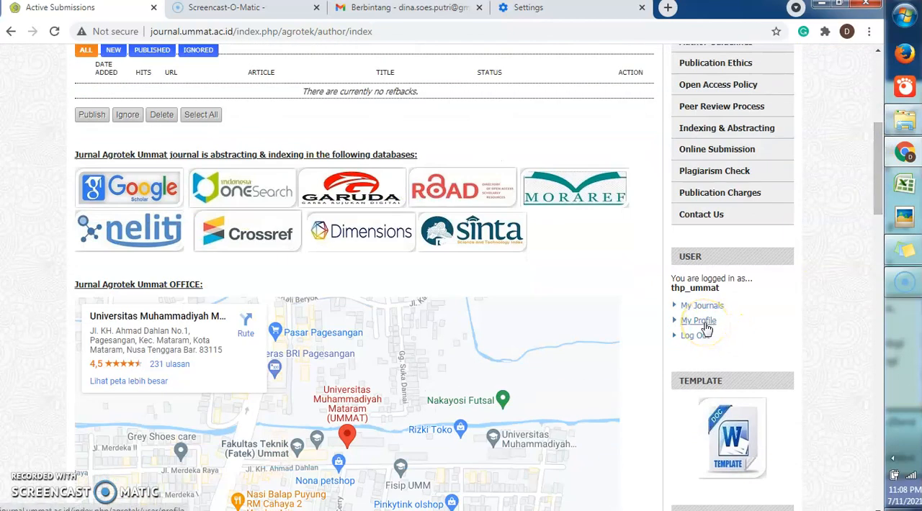
click(699, 321)
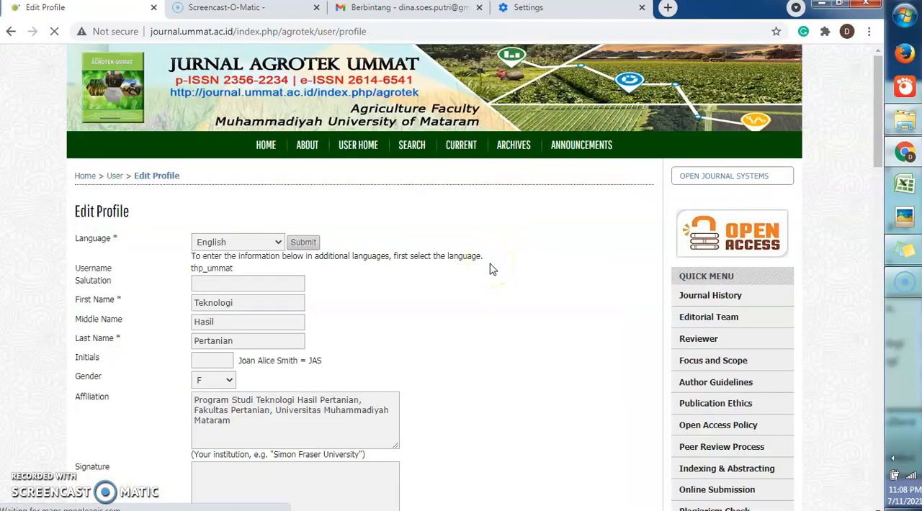
mouse_move(879, 96)
mouse_down()
mouse_move(883, 267)
mouse_move(888, 163)
mouse_move(880, 157)
mouse_up()
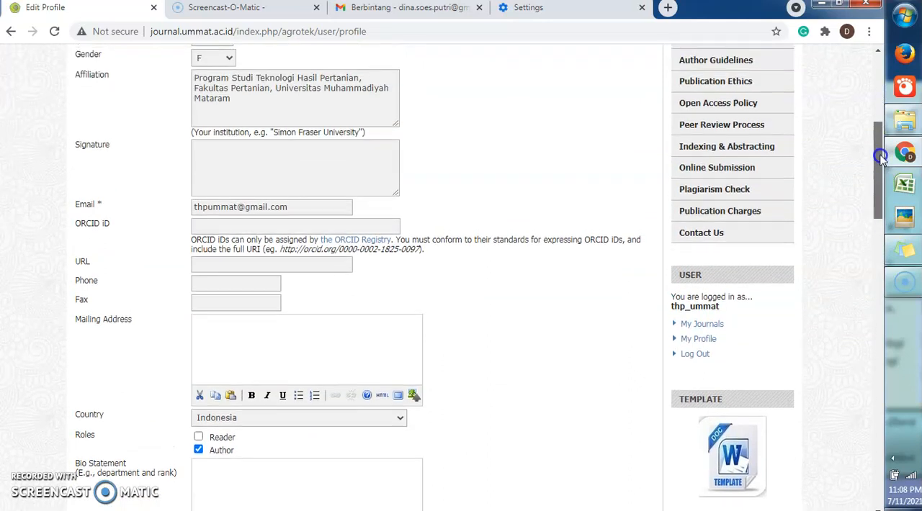
click(272, 266)
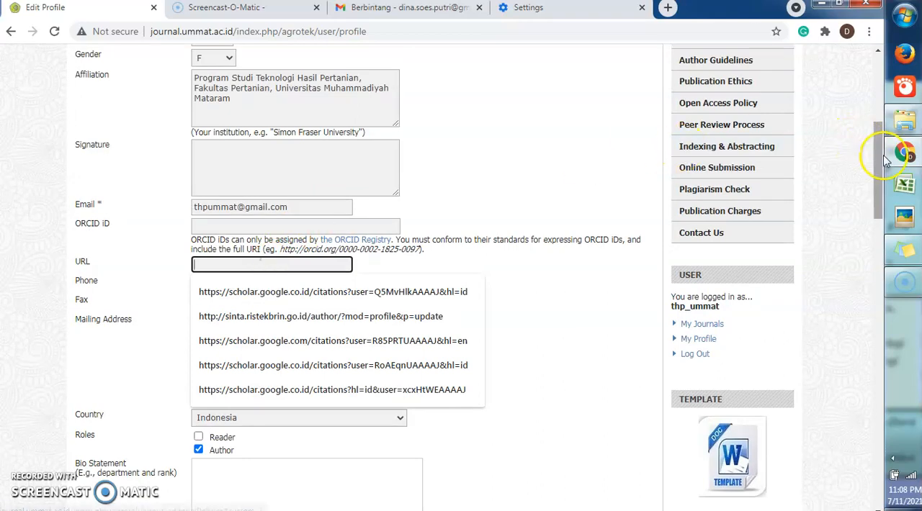
drag(879, 166, 881, 230)
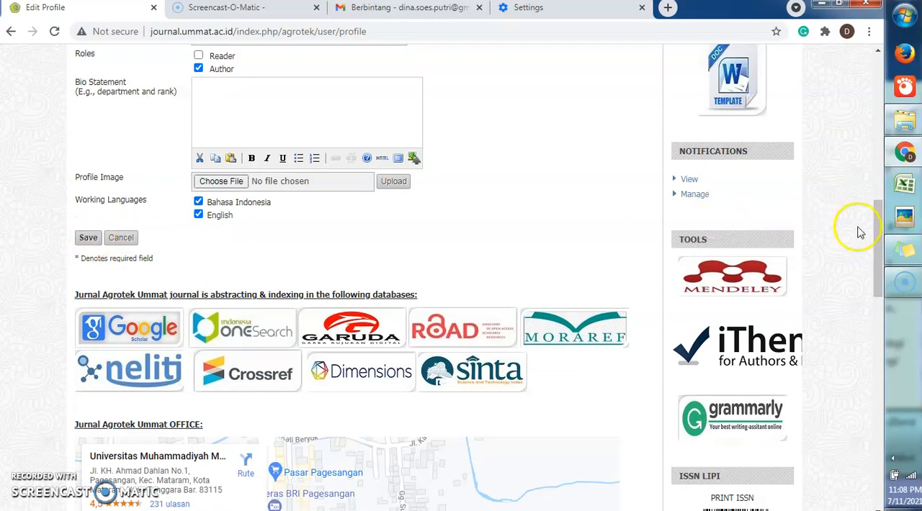
Log out of the author account
drag(876, 241, 886, 187)
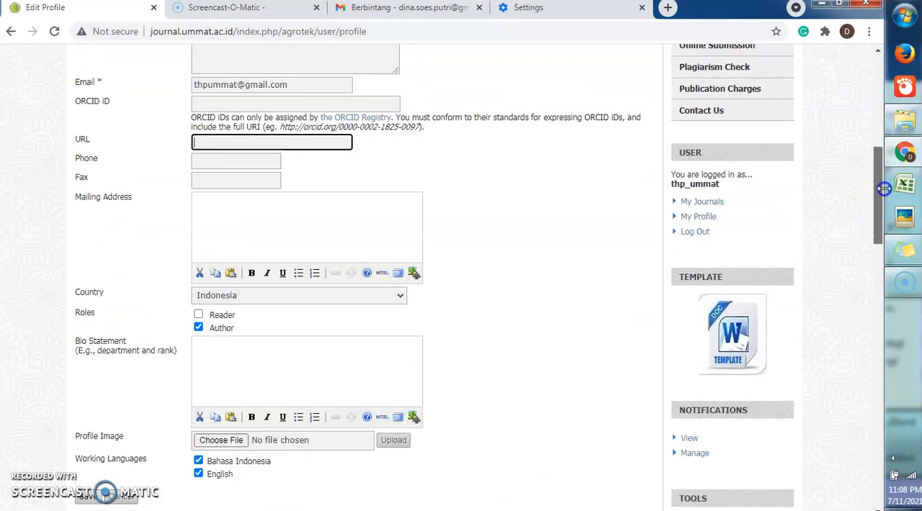
click(697, 232)
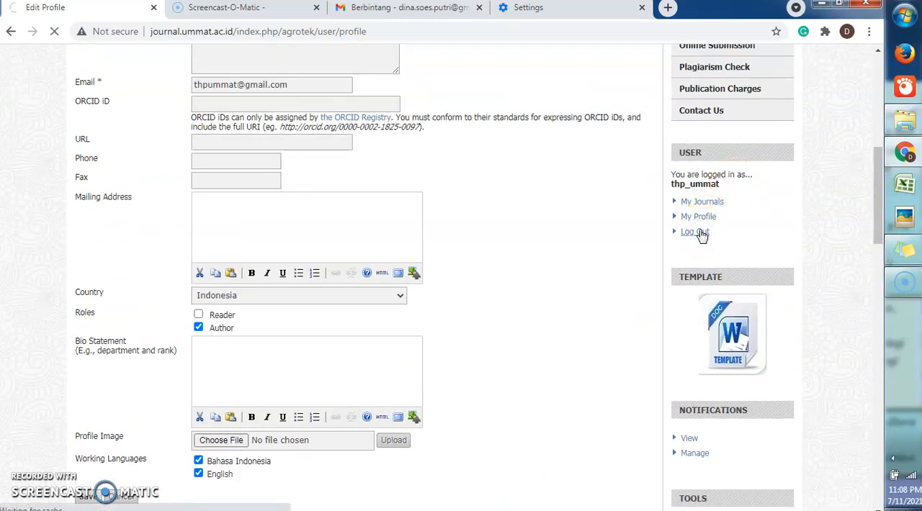